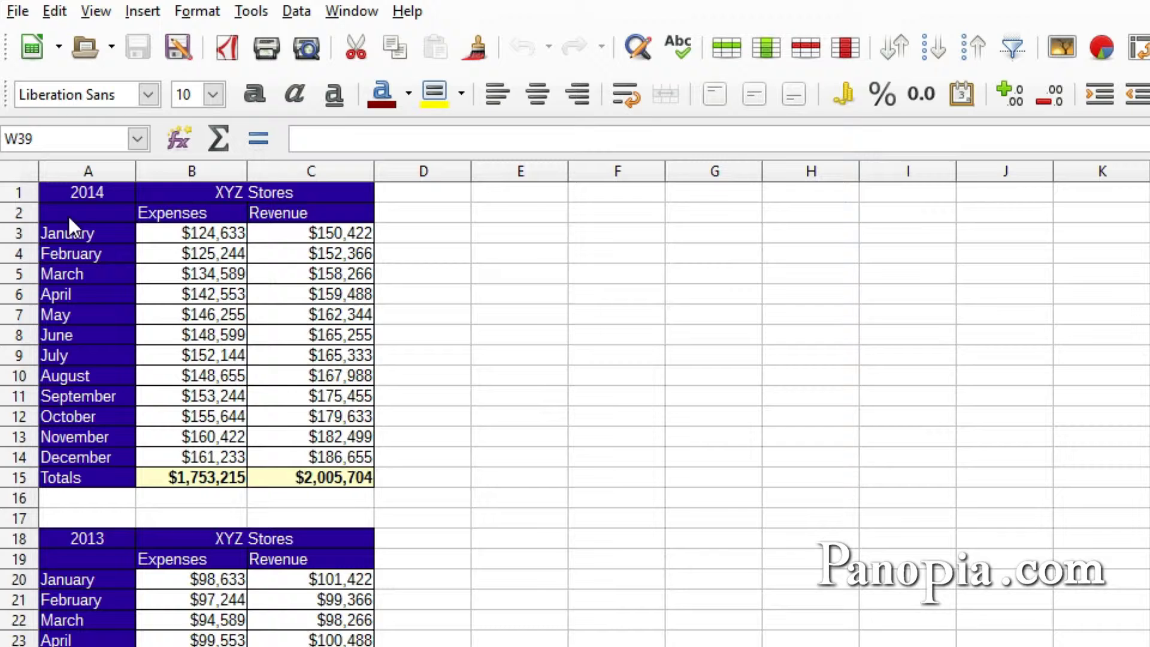
Select the 2014 months, expenses and revenue in A2:C14 and insert a chart from them
{"action": "left_click_drag", "start_coordinate": [67, 214], "coordinate": [305, 450]}
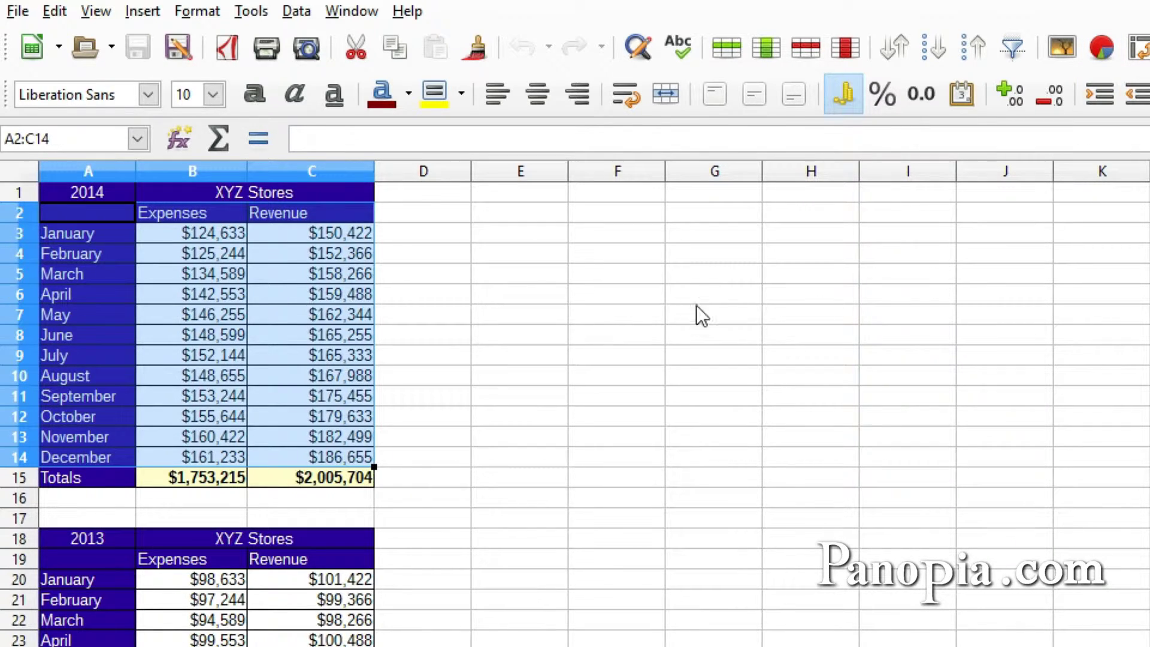
{"action": "left_click", "coordinate": [144, 12]}
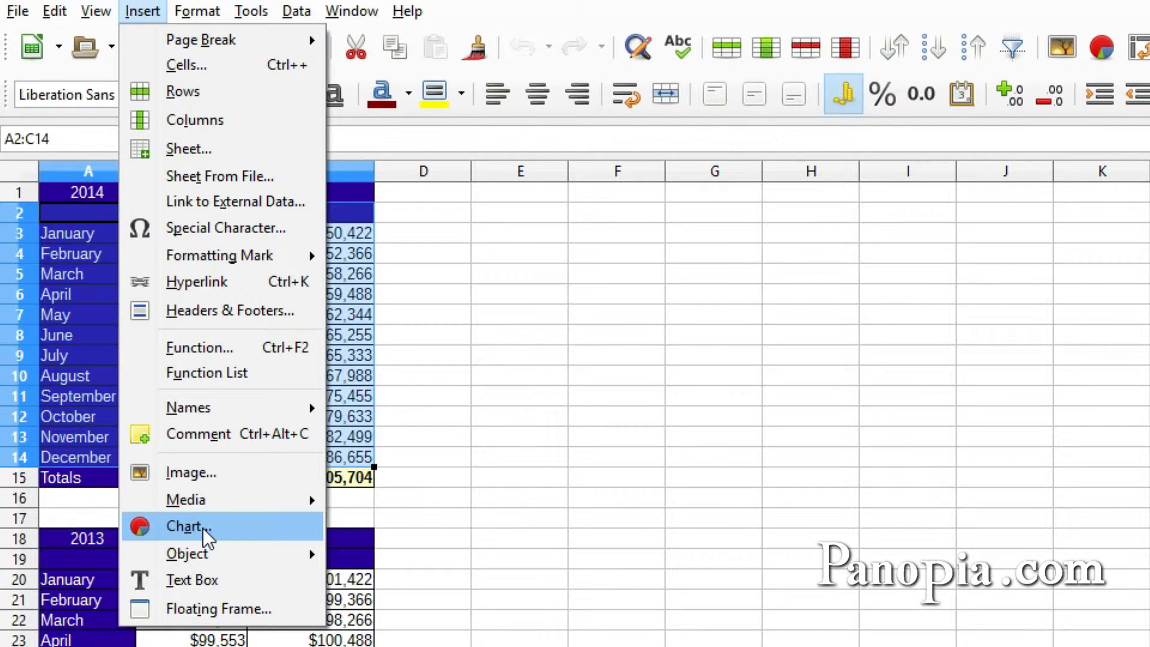
{"action": "left_click", "coordinate": [514, 580]}
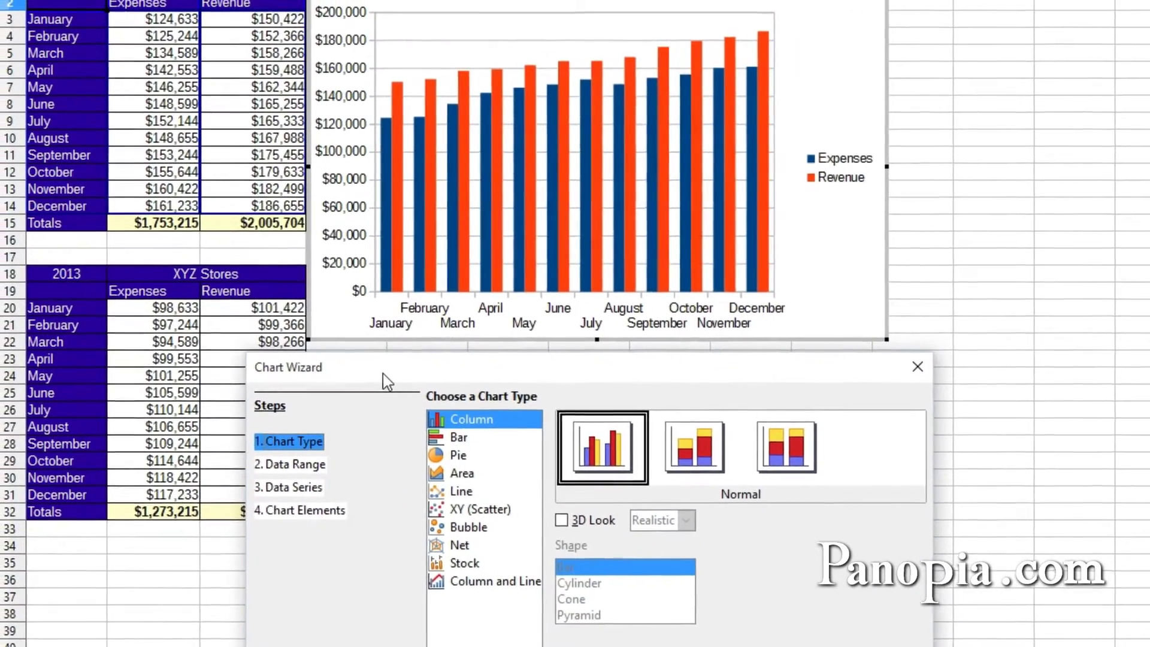
Move the Chart Wizard dialog slightly up and to the right
{"action": "left_click_drag", "start_coordinate": [385, 377], "coordinate": [448, 368]}
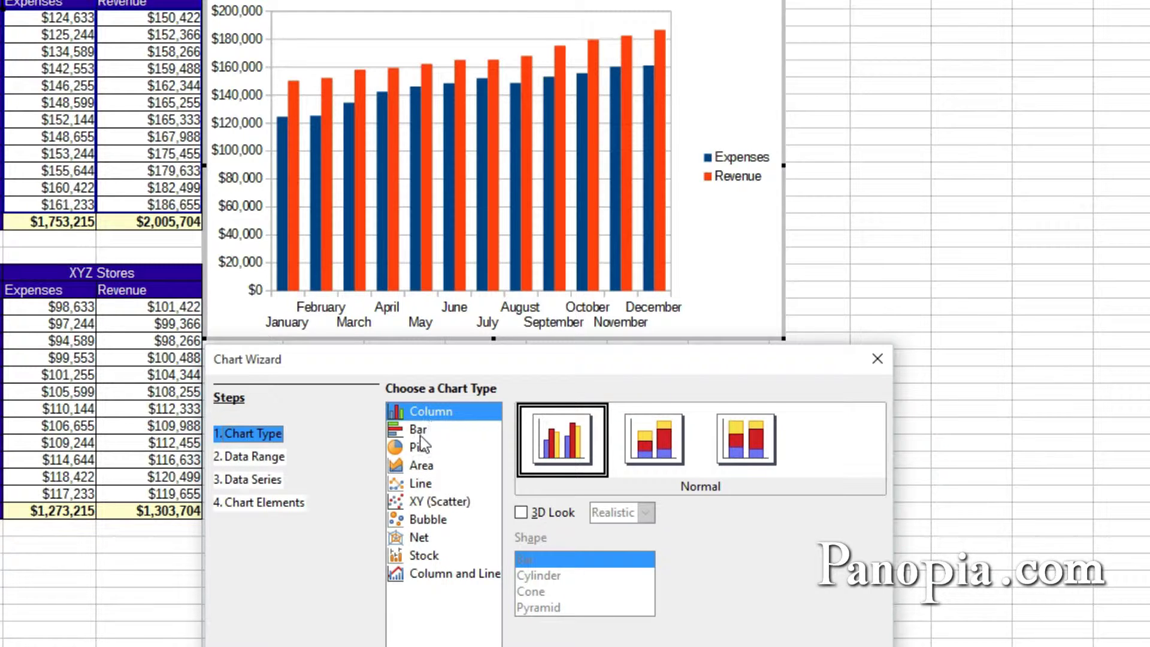
Preview the data as Bar charts in Stacked, Percent Stacked, then Normal variants
{"action": "left_click", "coordinate": [420, 431]}
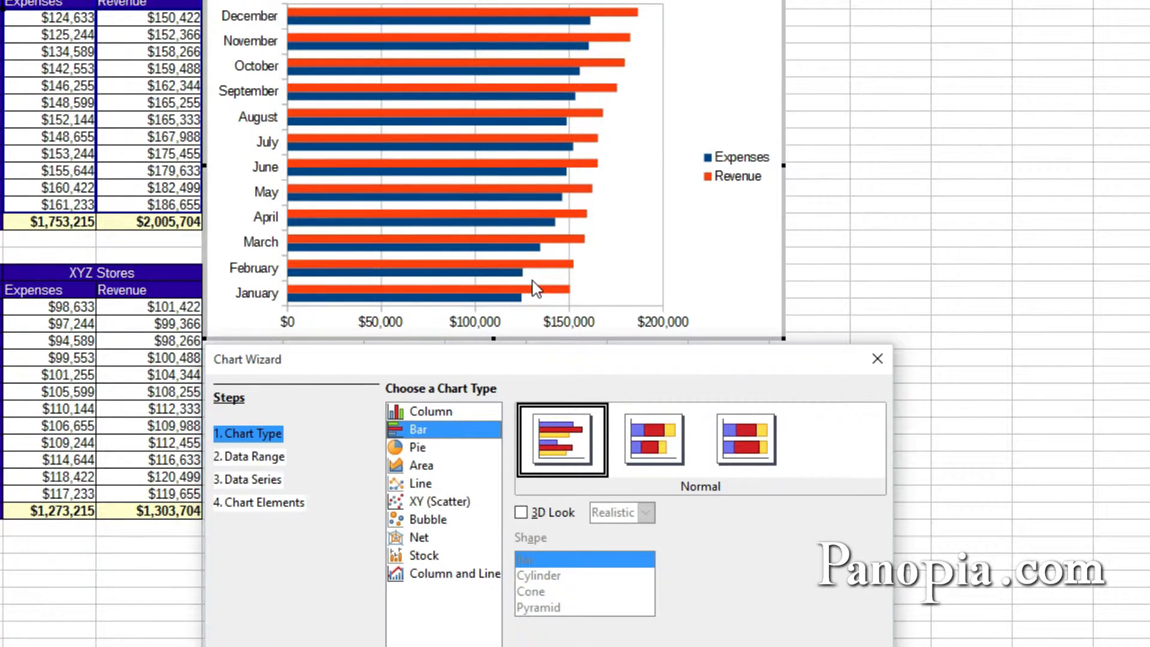
{"action": "left_click", "coordinate": [636, 437]}
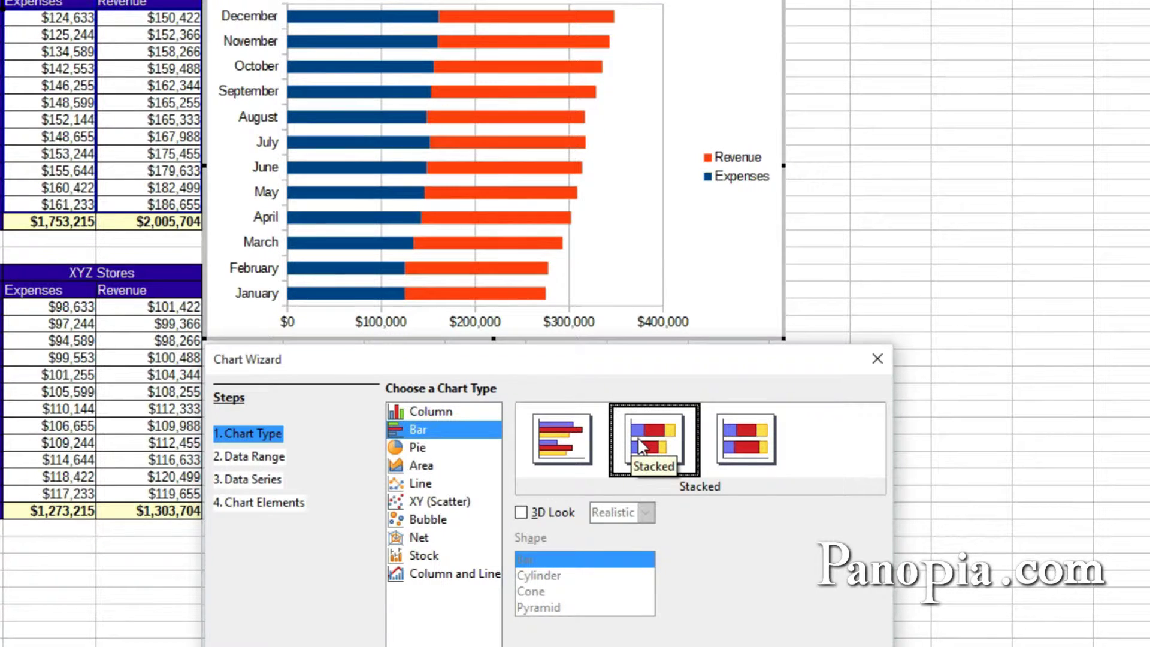
{"action": "left_click", "coordinate": [752, 450]}
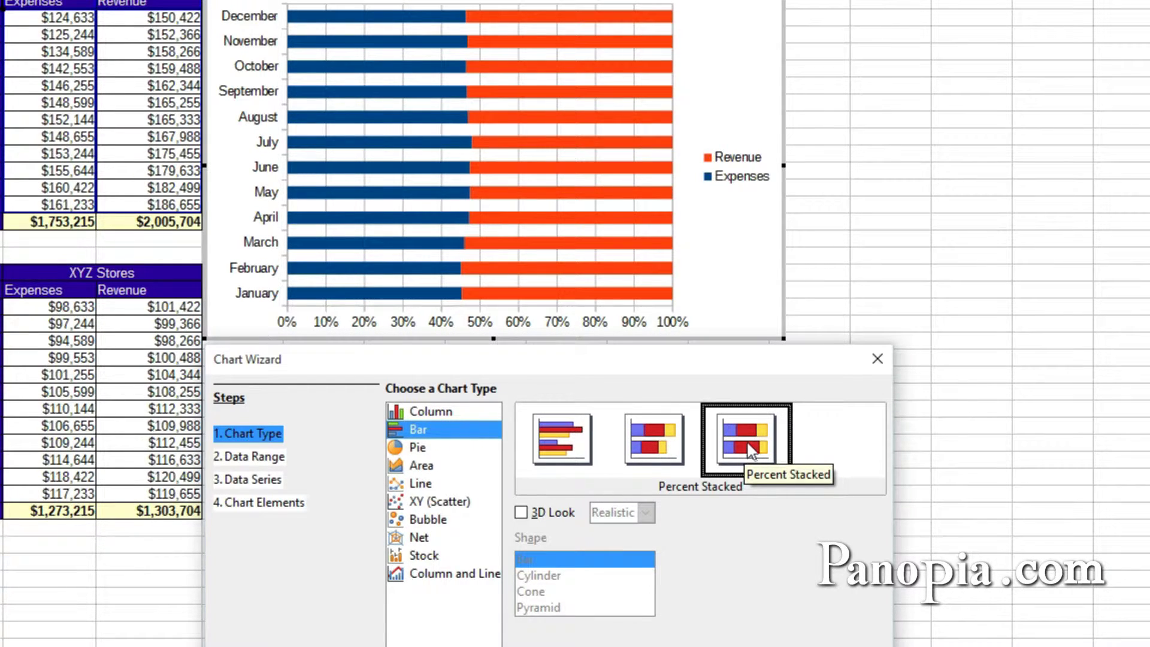
{"action": "left_click", "coordinate": [569, 443]}
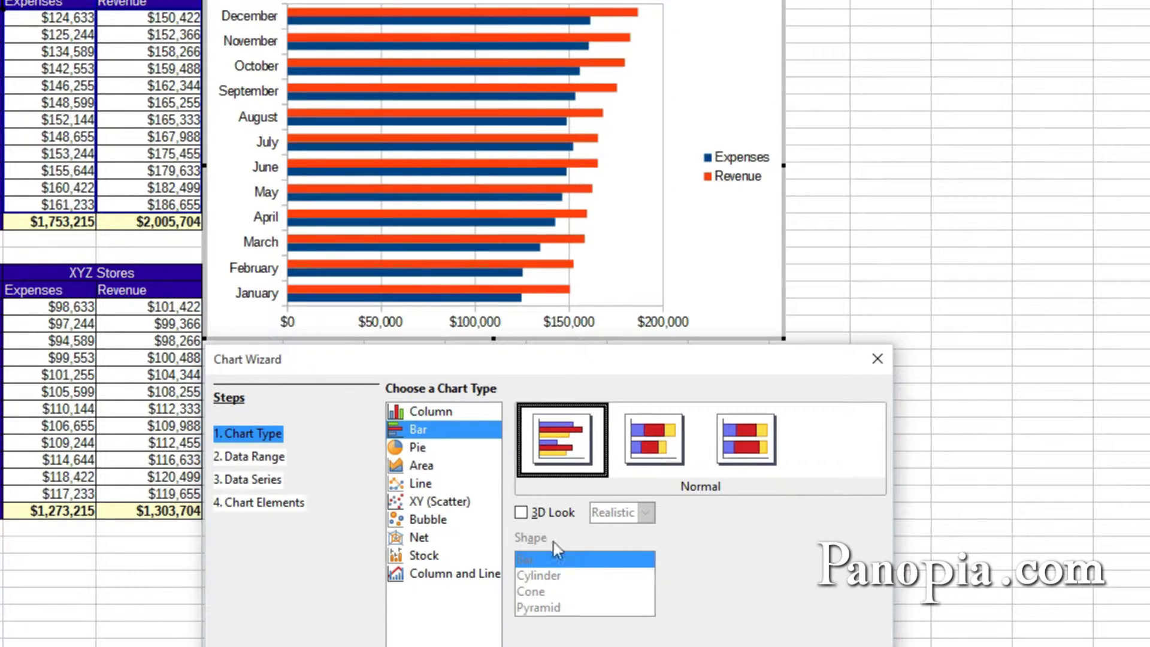
Try 3D Look with Simple style as Cylinder, Cone and Pyramid bars, then turn 3D off
{"action": "left_click", "coordinate": [527, 510]}
{"action": "left_click", "coordinate": [646, 512]}
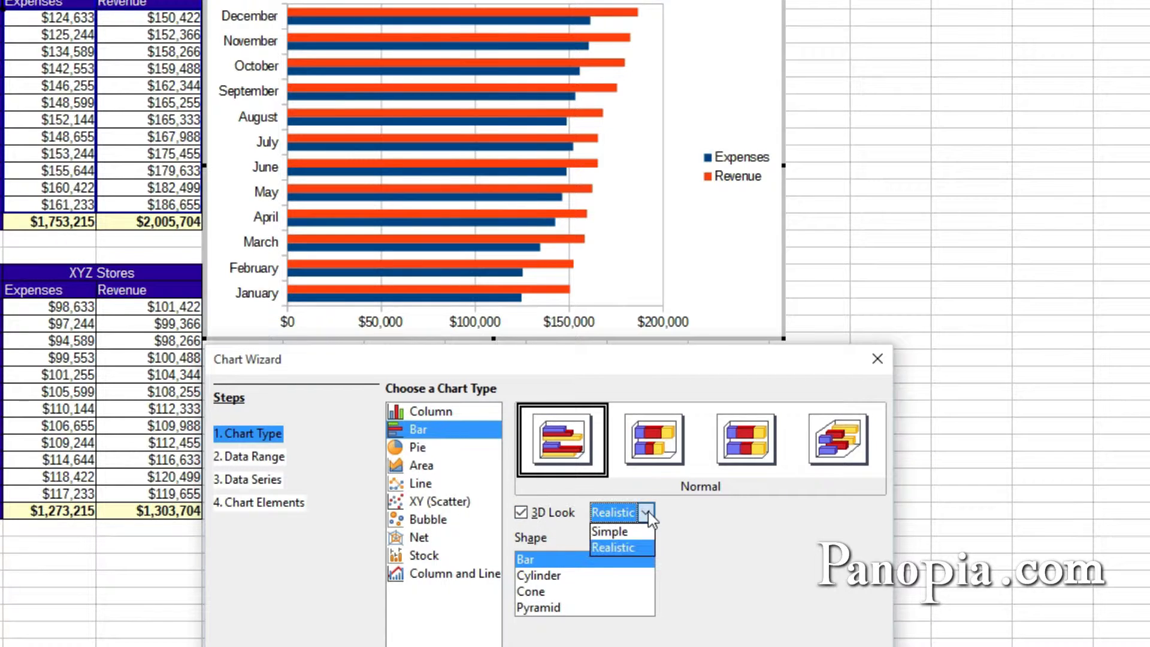
{"action": "left_click", "coordinate": [643, 530]}
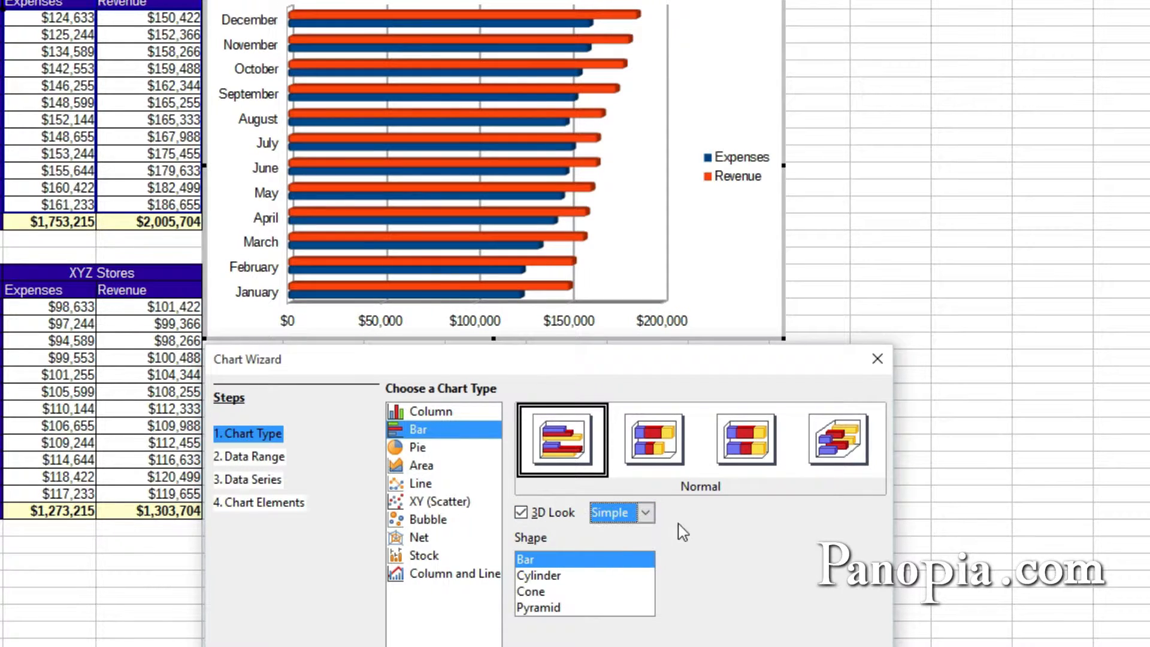
{"action": "left_click", "coordinate": [554, 576]}
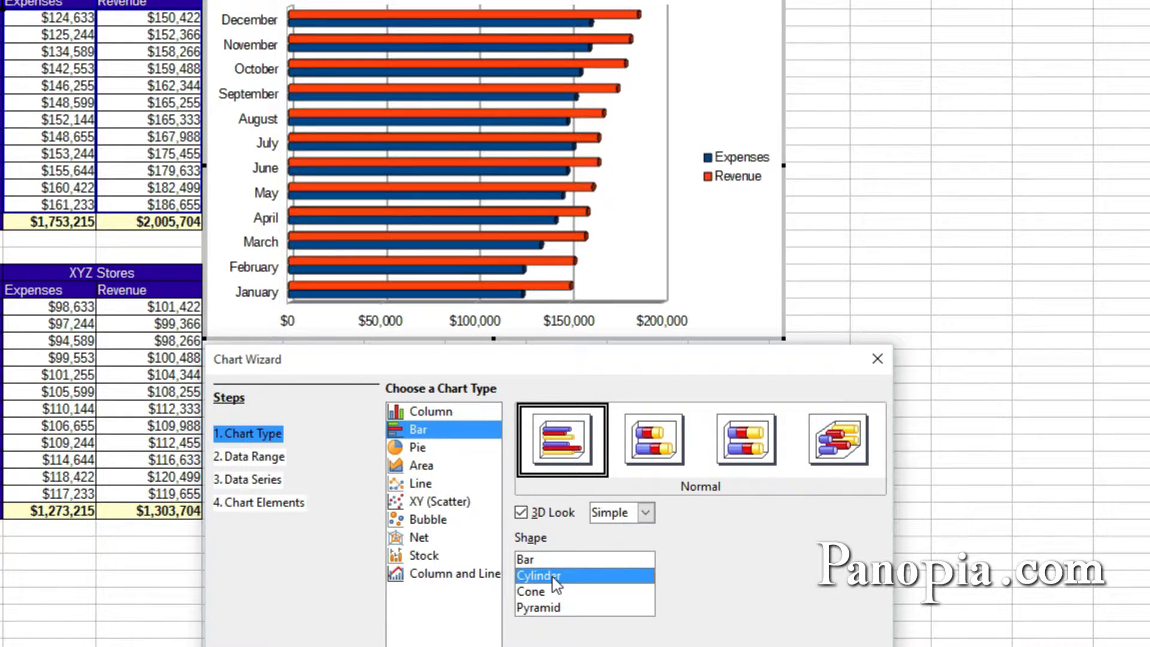
{"action": "left_click", "coordinate": [547, 593]}
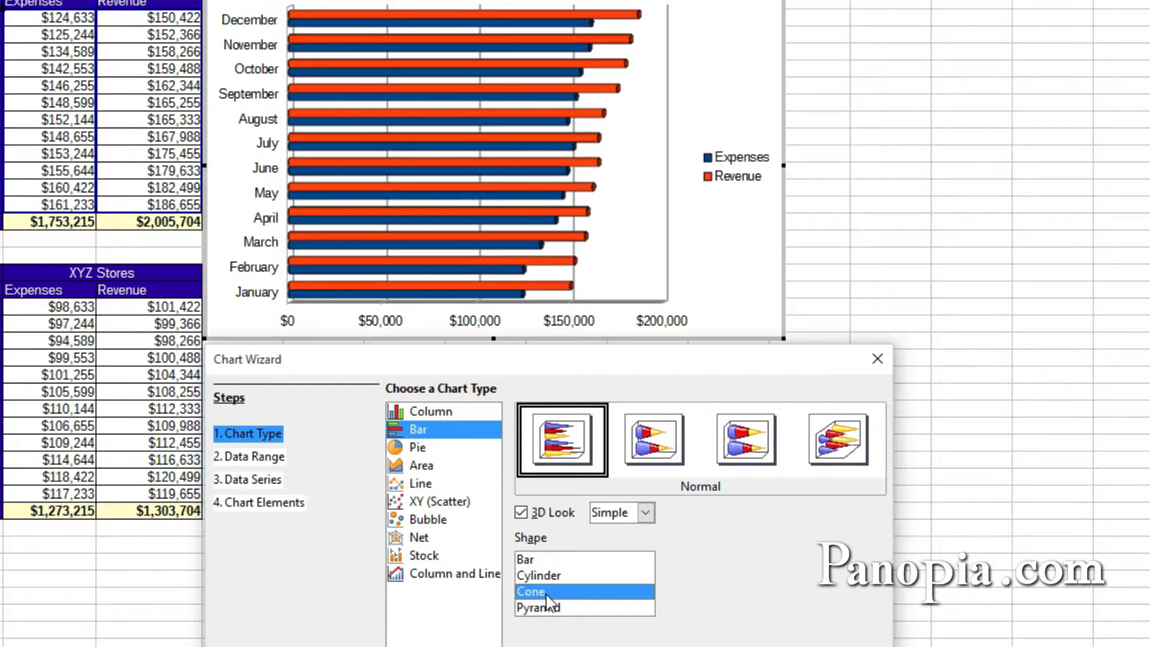
{"action": "left_click", "coordinate": [552, 608]}
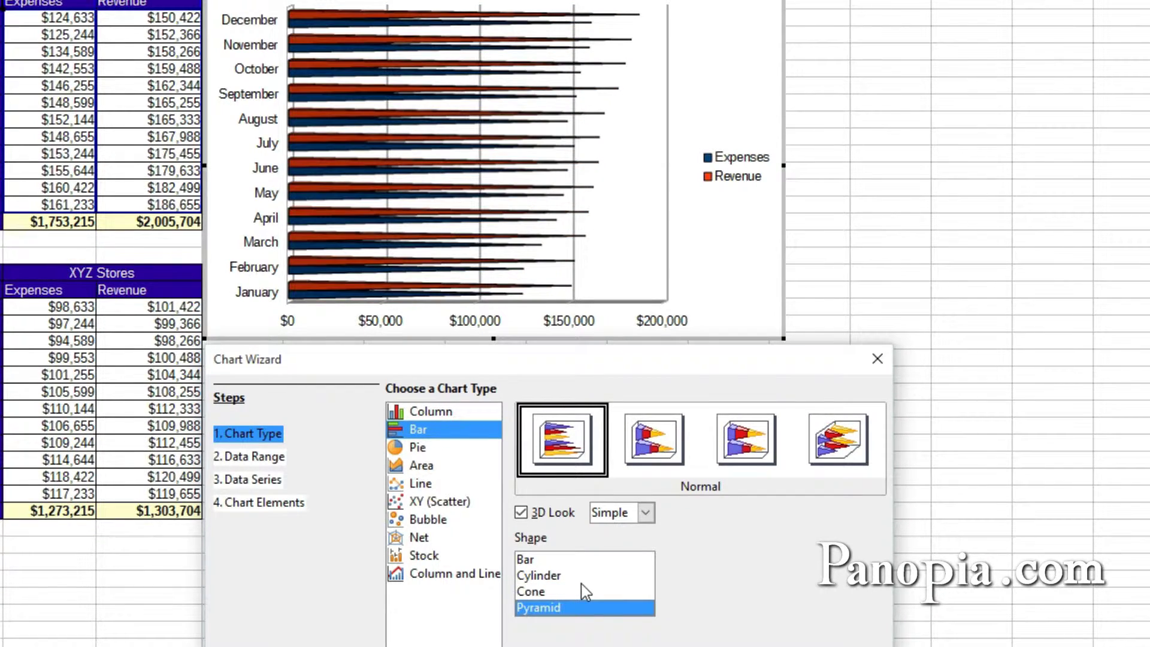
{"action": "left_click", "coordinate": [521, 513]}
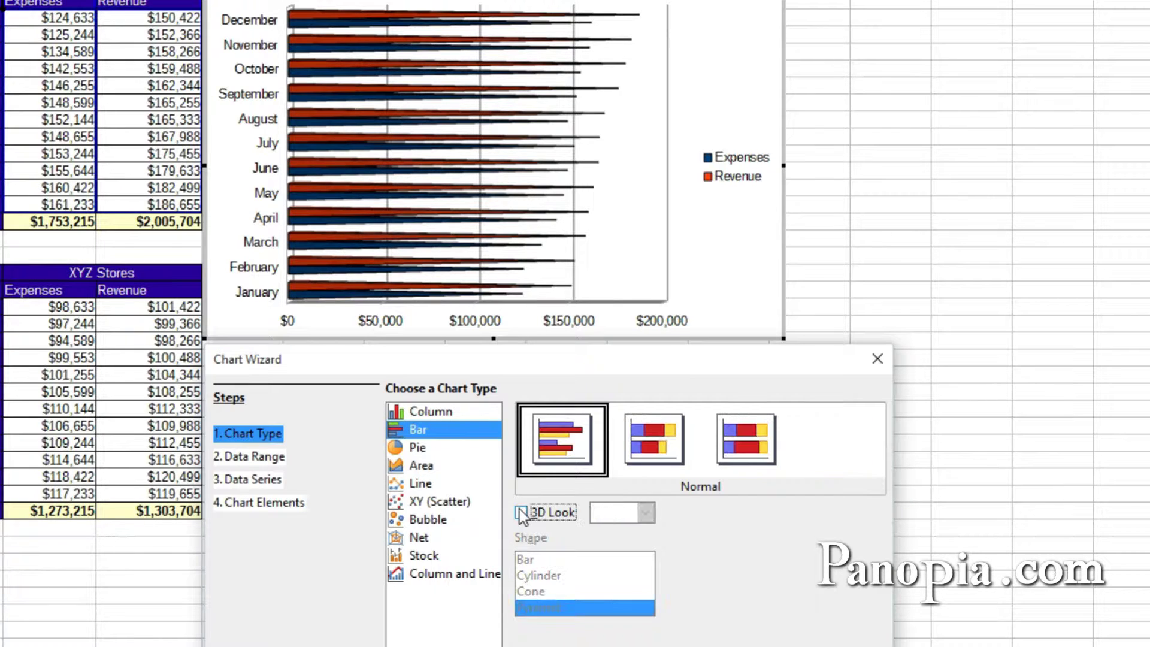
Preview Pie, Line (Points and Lines), Area and Column and Line types, ending on Column
{"action": "left_click", "coordinate": [413, 412]}
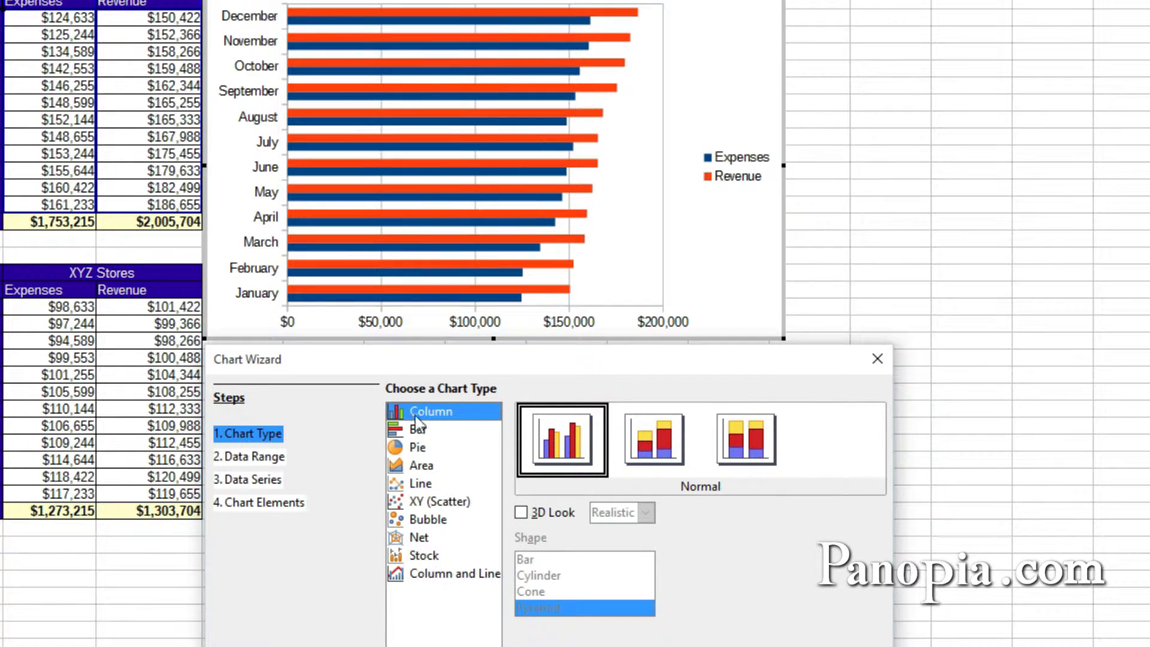
{"action": "left_click", "coordinate": [413, 448]}
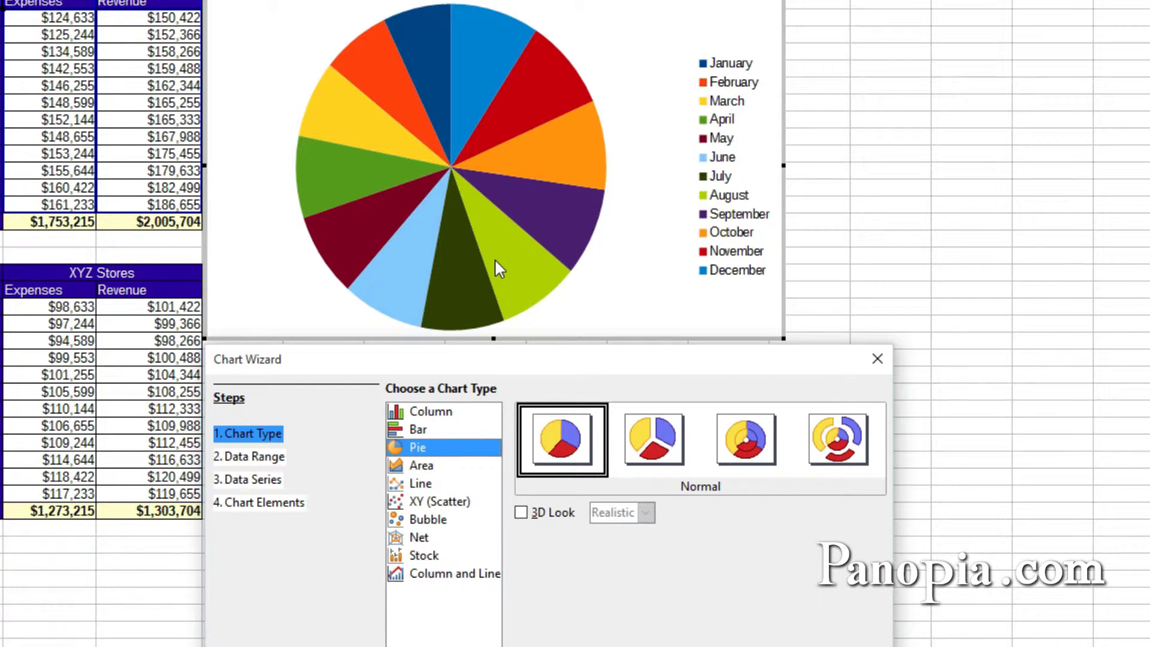
{"action": "left_click", "coordinate": [419, 482]}
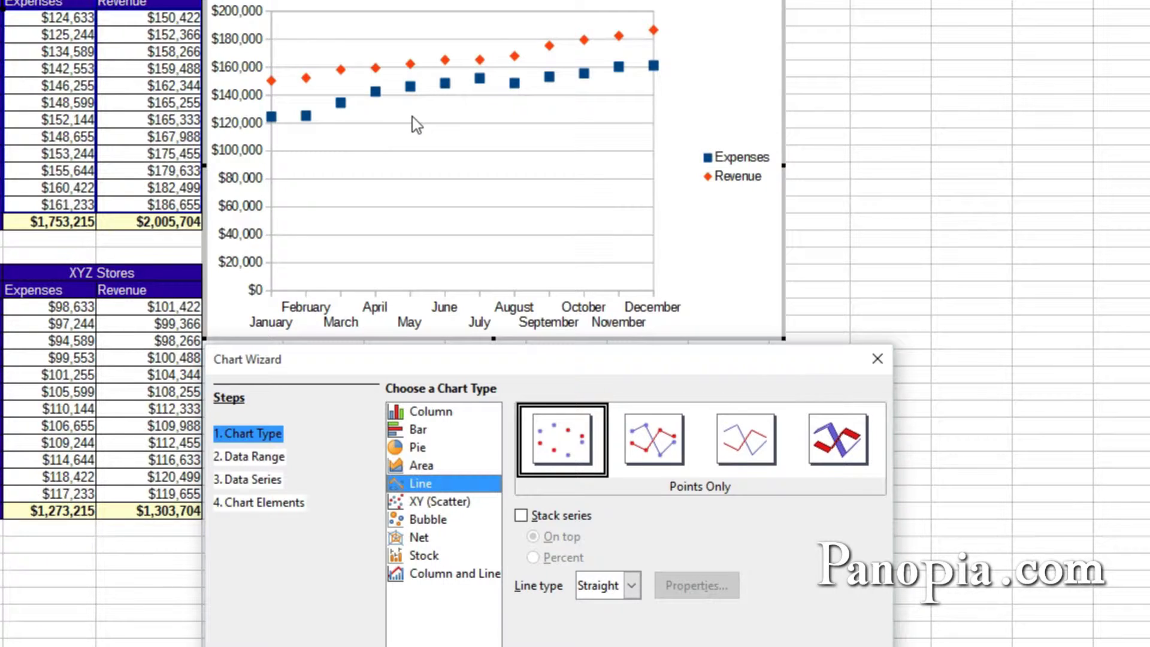
{"action": "left_click", "coordinate": [654, 444]}
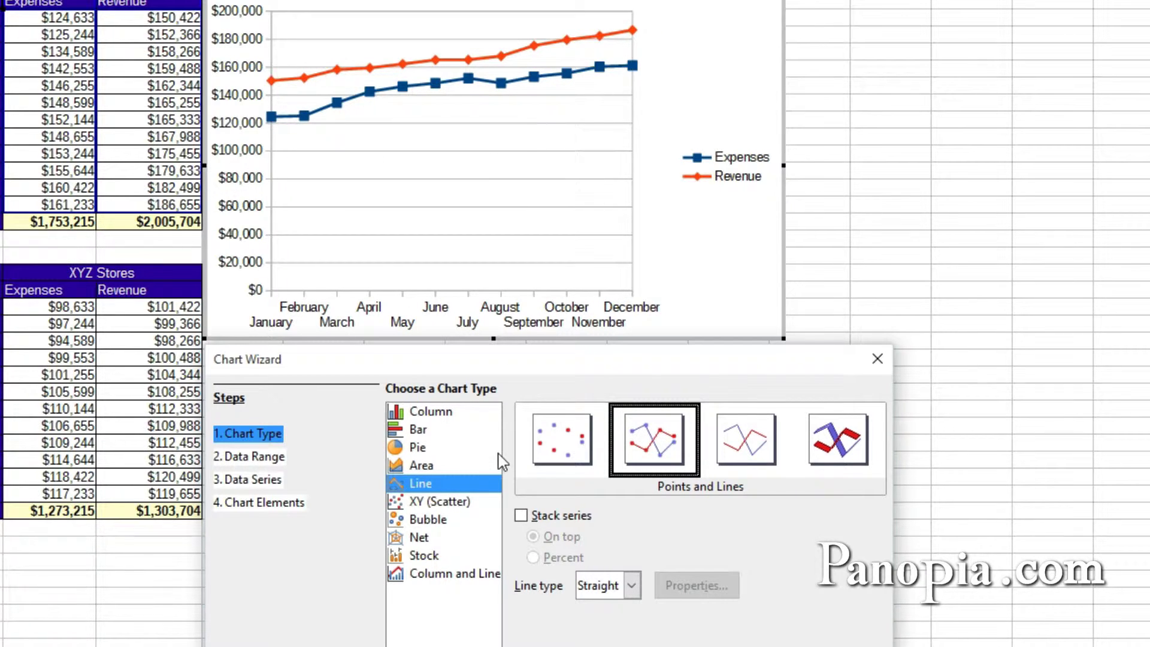
{"action": "left_click", "coordinate": [423, 465]}
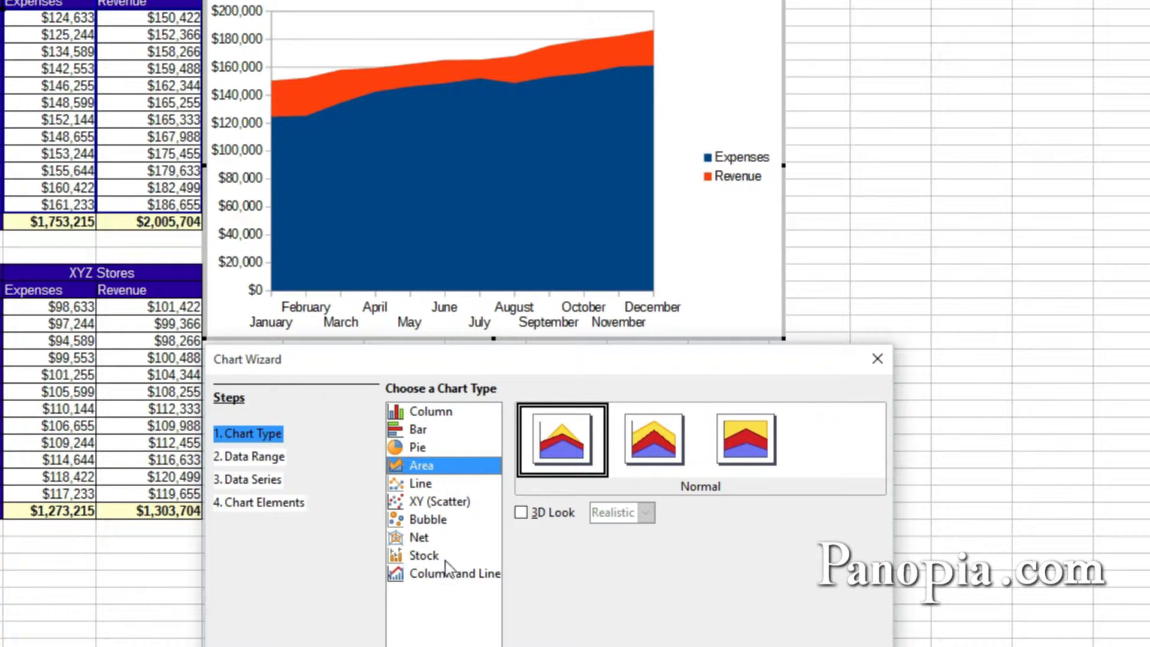
{"action": "left_click", "coordinate": [440, 575]}
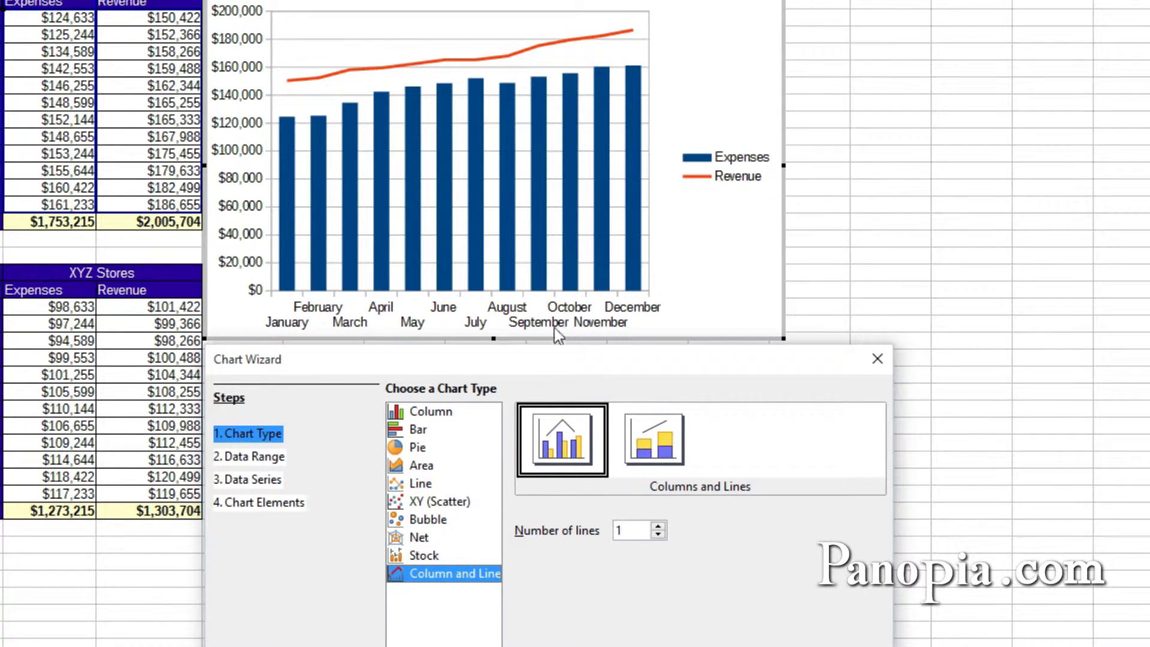
{"action": "left_click", "coordinate": [408, 413]}
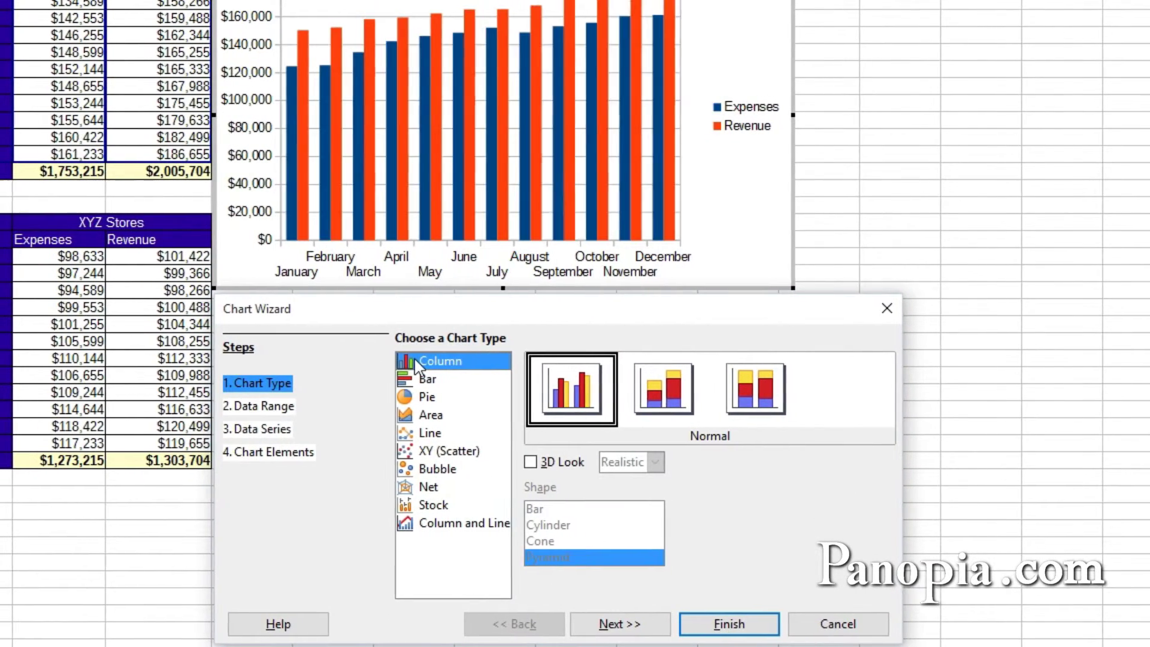
On the Data Range page, try data series in rows, then keep series in columns
{"action": "left_click", "coordinate": [649, 623]}
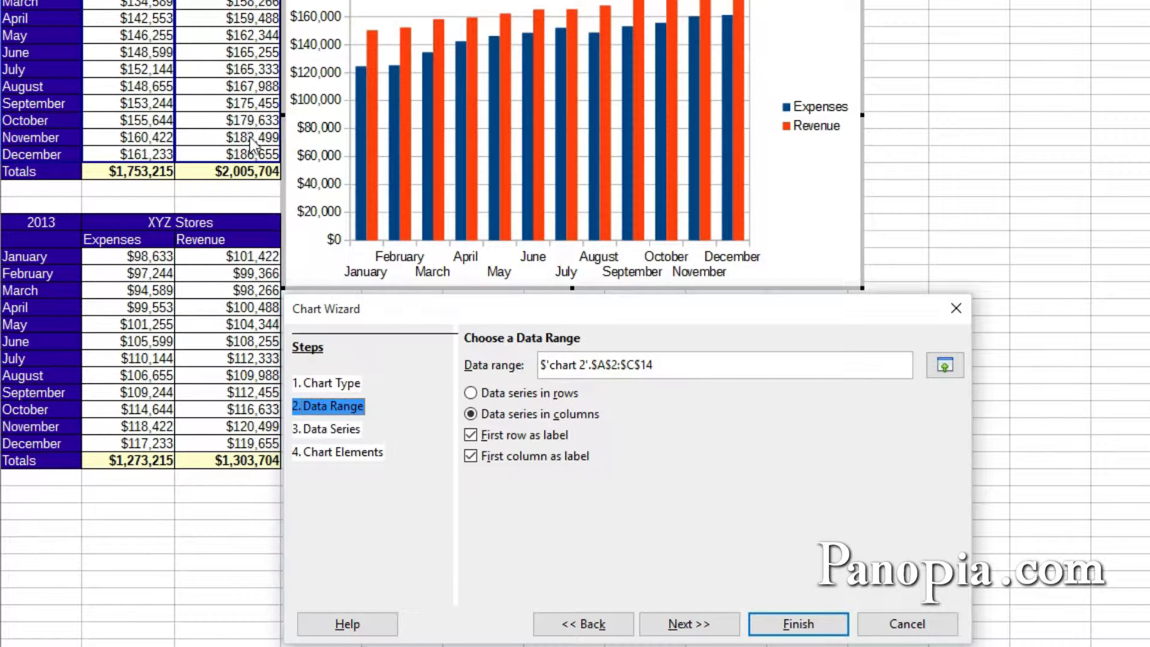
{"action": "left_click", "coordinate": [487, 394]}
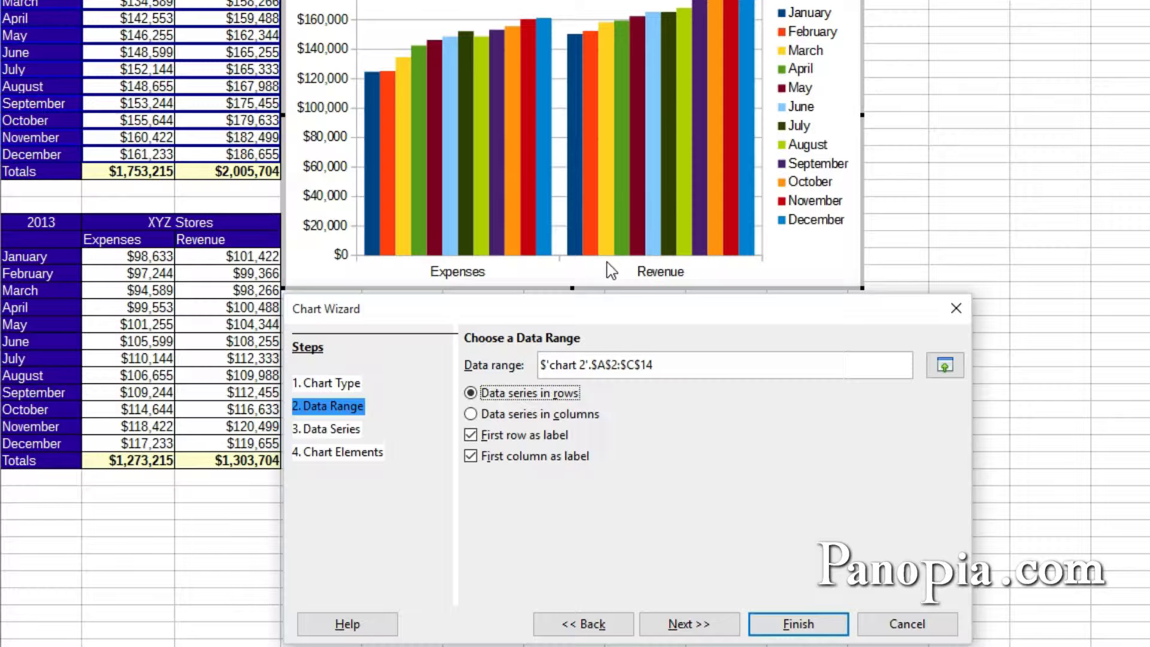
{"action": "left_click", "coordinate": [539, 415]}
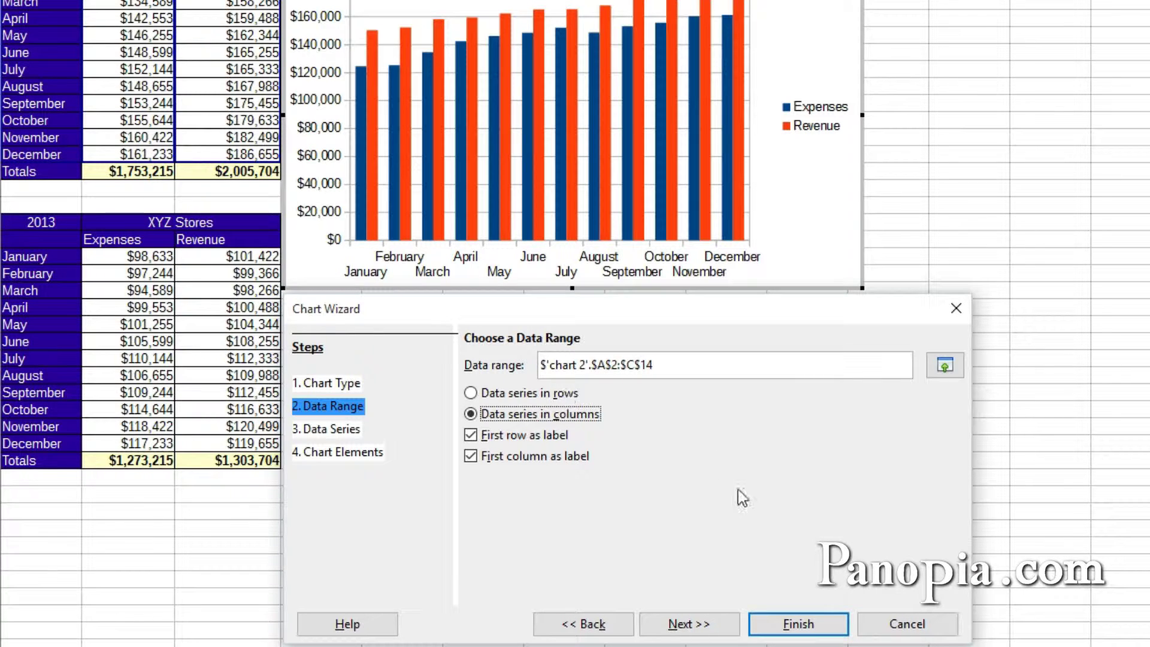
Remove the Expenses series and name the Revenue series from cell A1 (2014)
{"action": "left_click", "coordinate": [683, 623]}
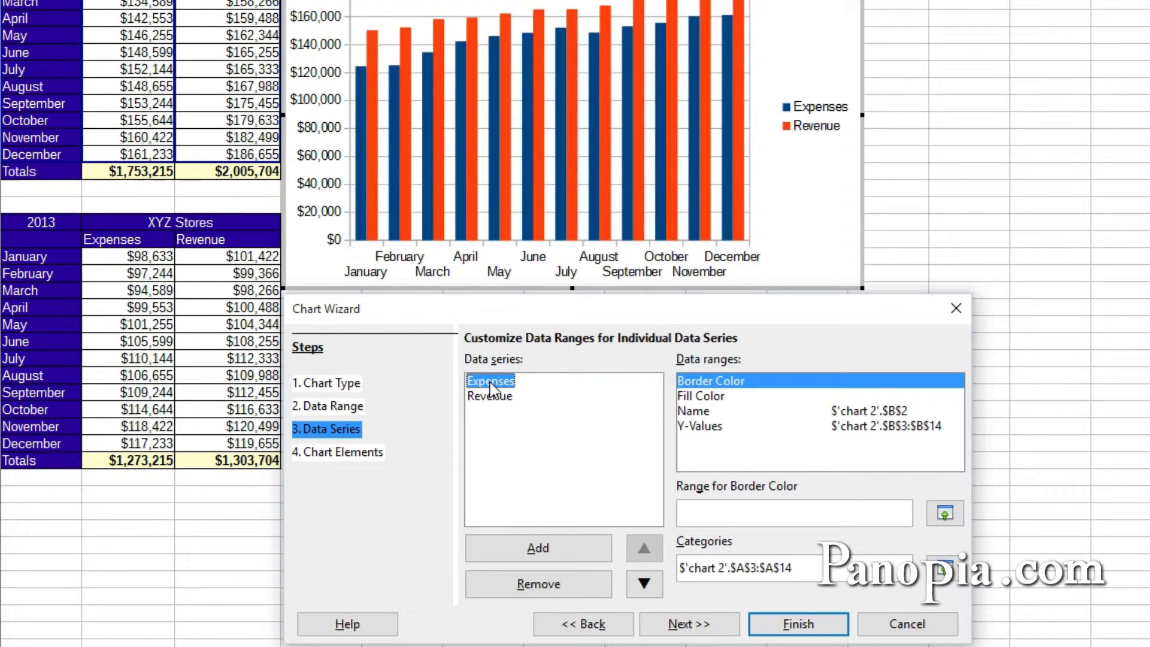
{"action": "left_click", "coordinate": [558, 584]}
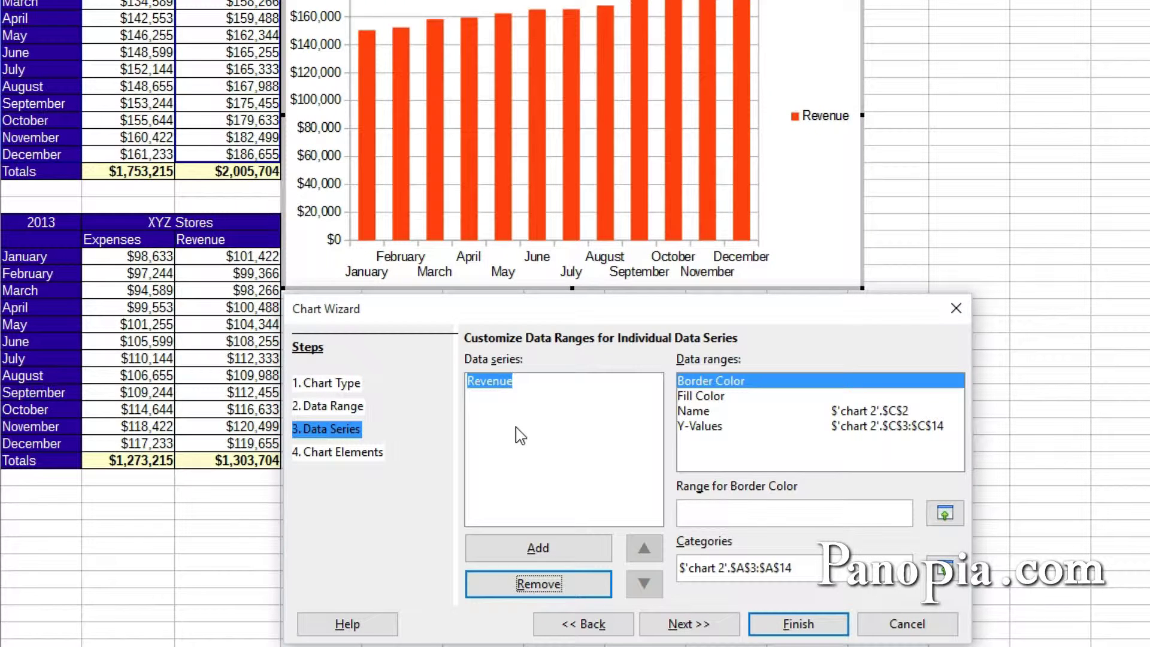
{"action": "left_click", "coordinate": [703, 412]}
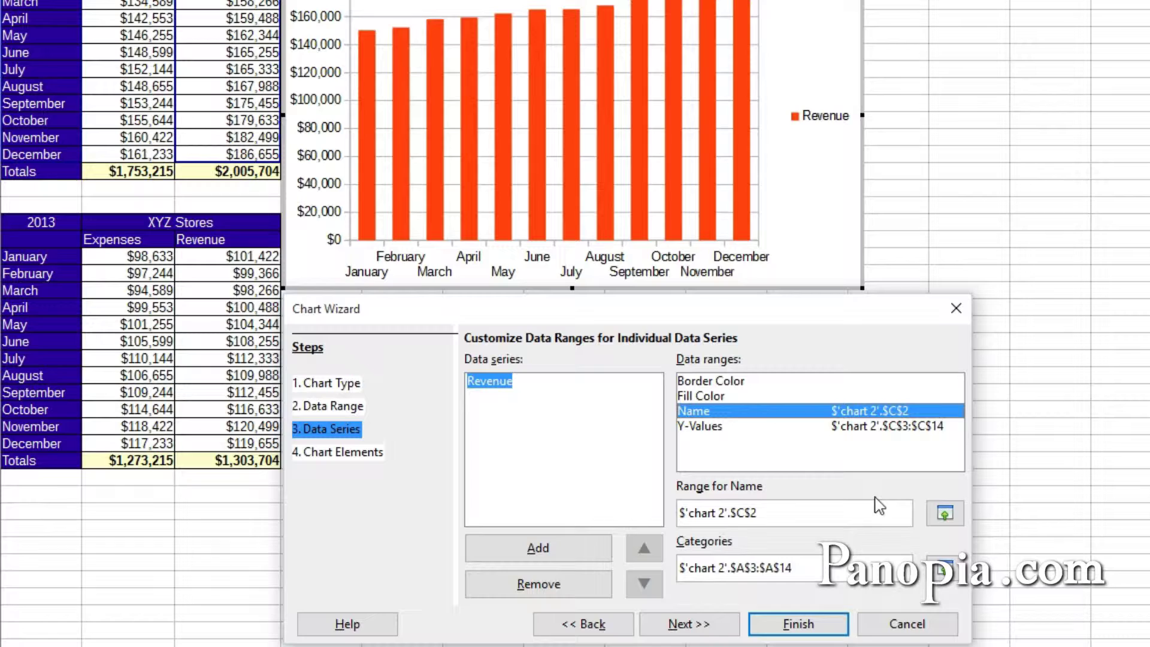
{"action": "left_click", "coordinate": [944, 514]}
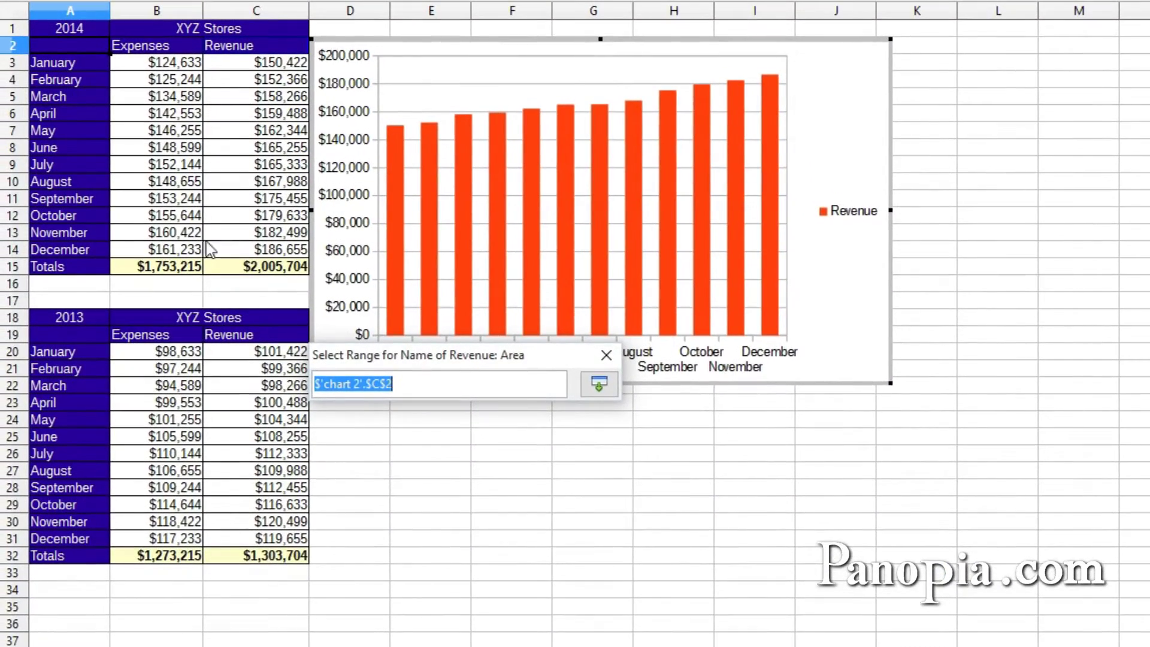
{"action": "left_click", "coordinate": [59, 28]}
{"action": "key", "text": "Return"}
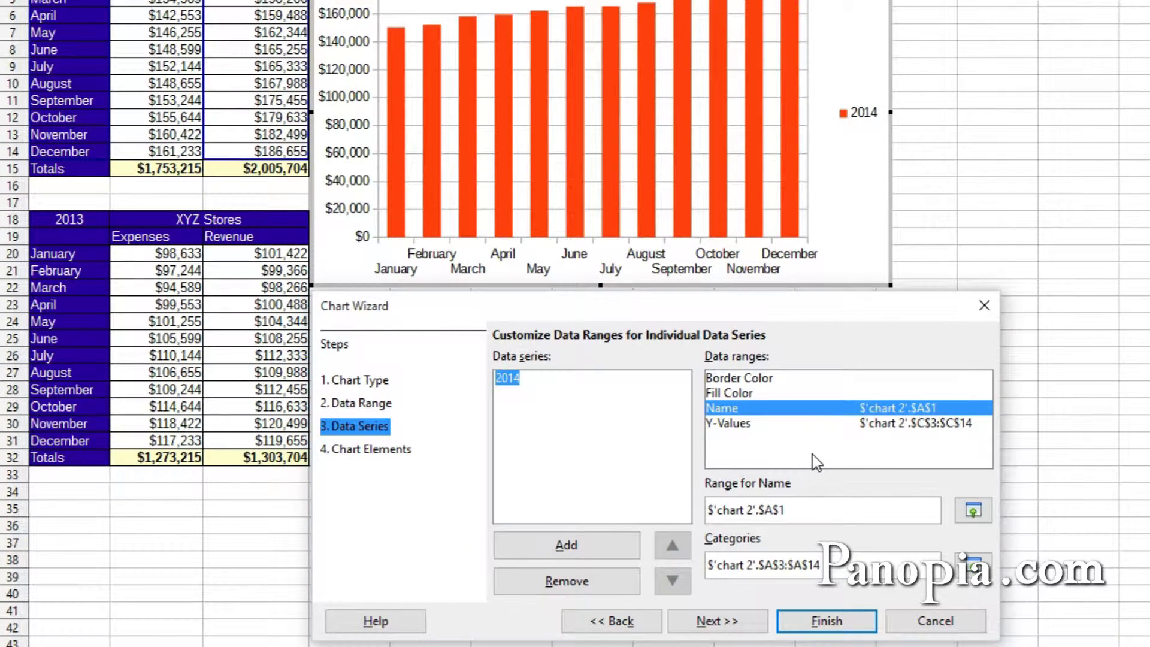
Add a series named from cell A18 with Y-values C20:C31 for 2013 revenue
{"action": "left_click", "coordinate": [567, 546]}
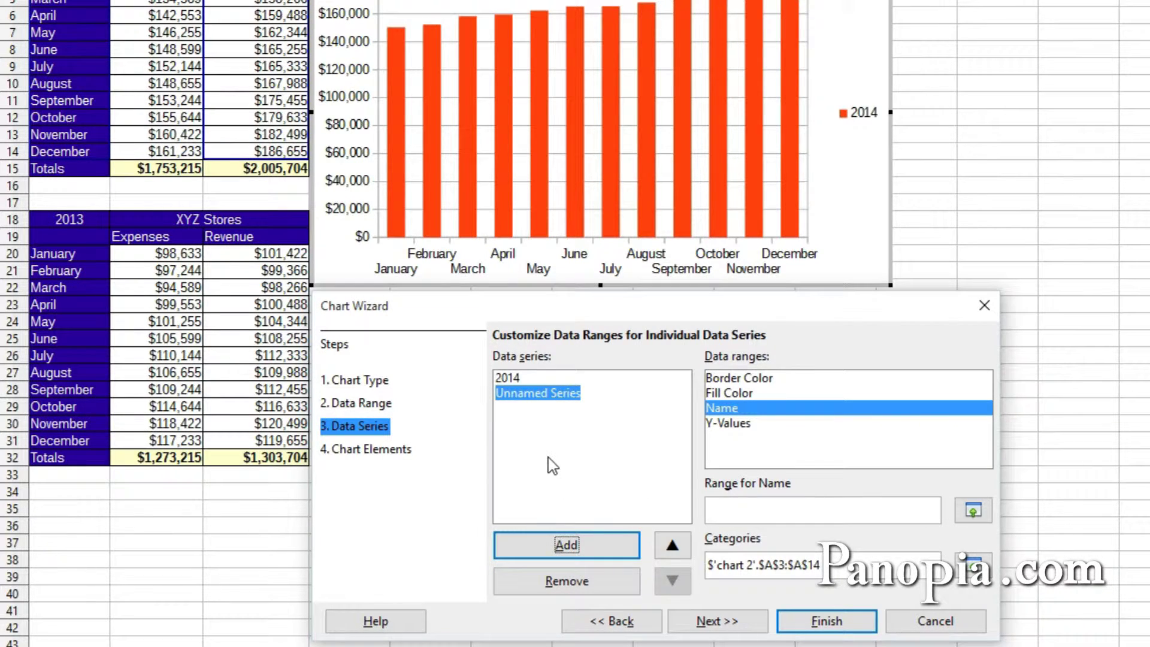
{"action": "left_click", "coordinate": [773, 419]}
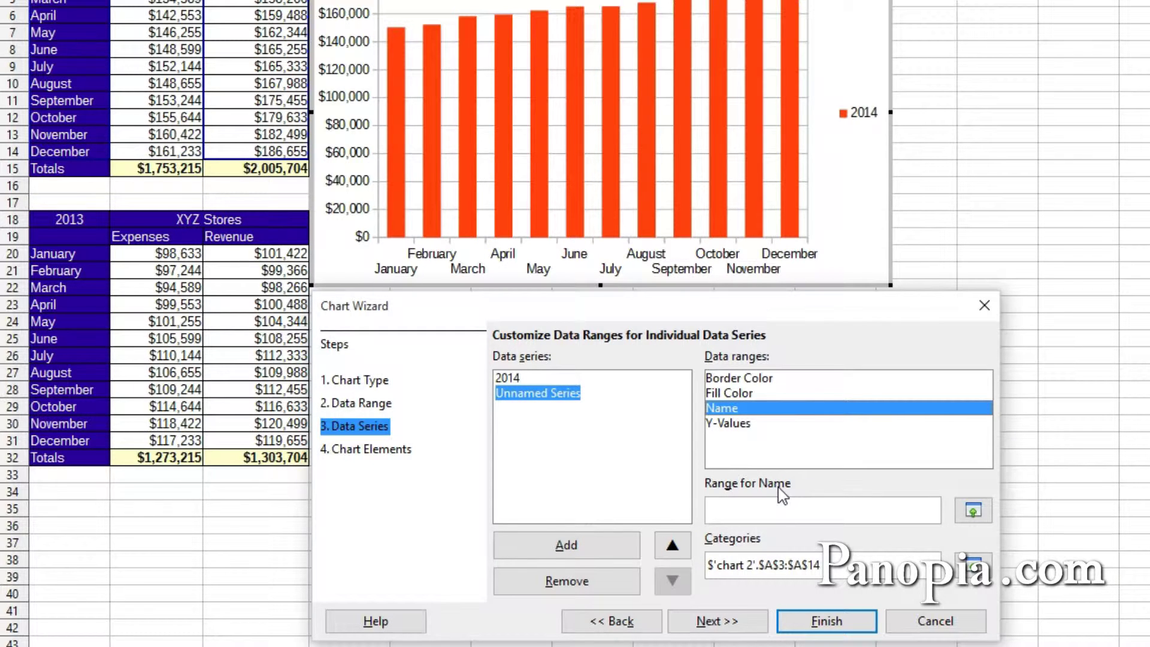
{"action": "left_click", "coordinate": [972, 511]}
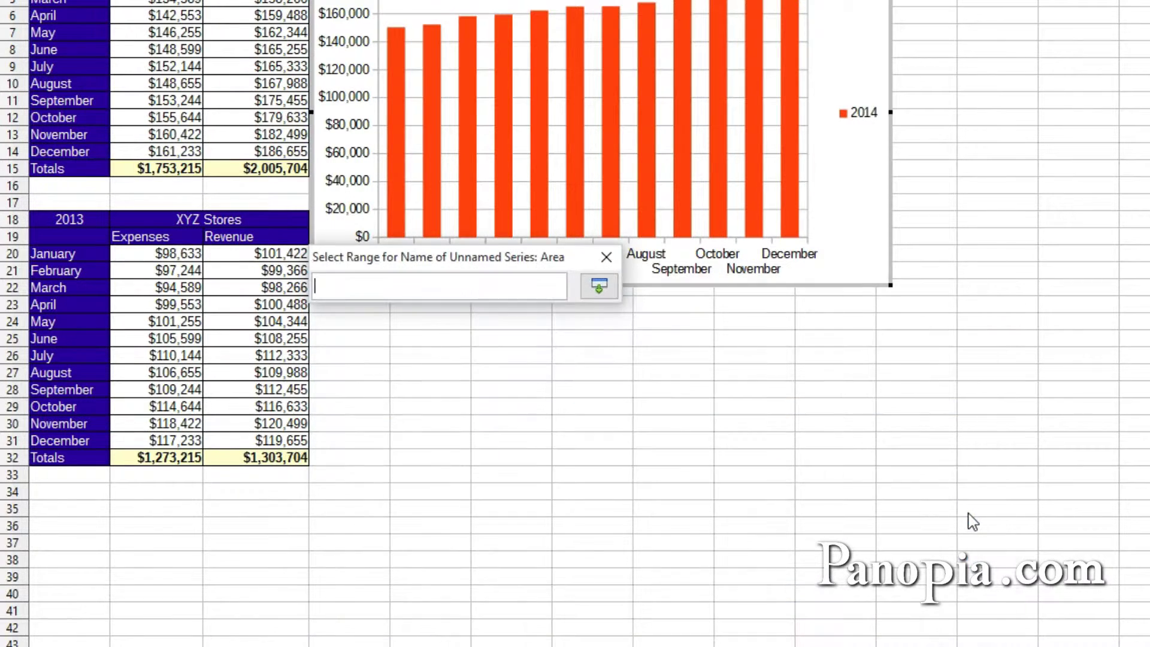
{"action": "left_click", "coordinate": [69, 217]}
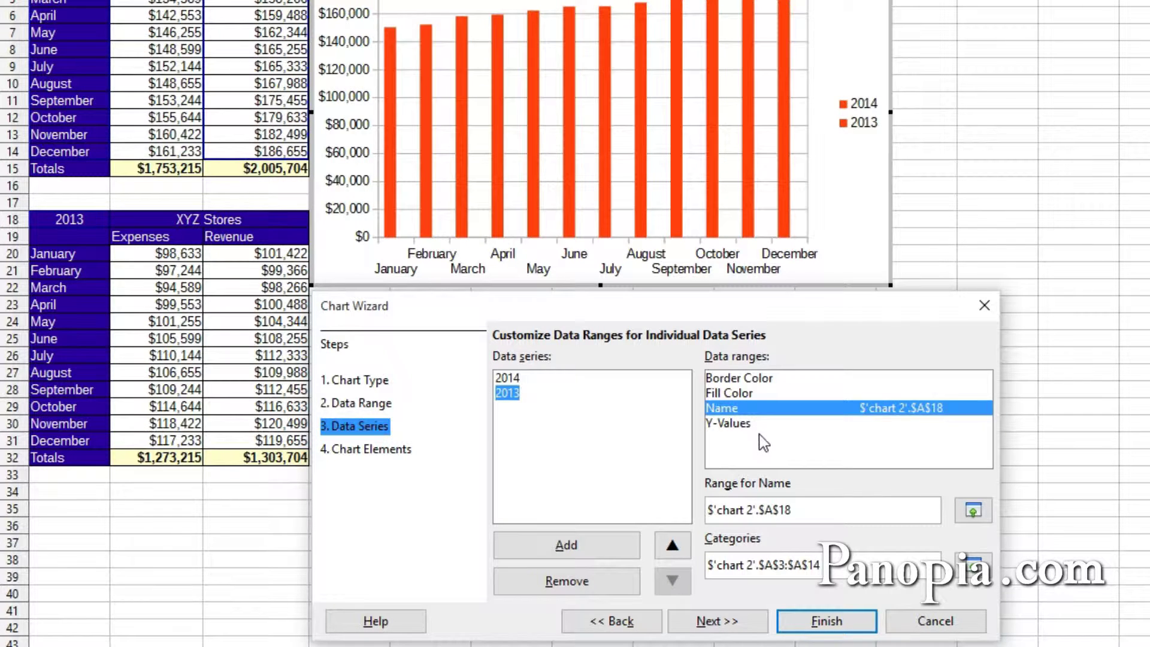
{"action": "left_click", "coordinate": [733, 421]}
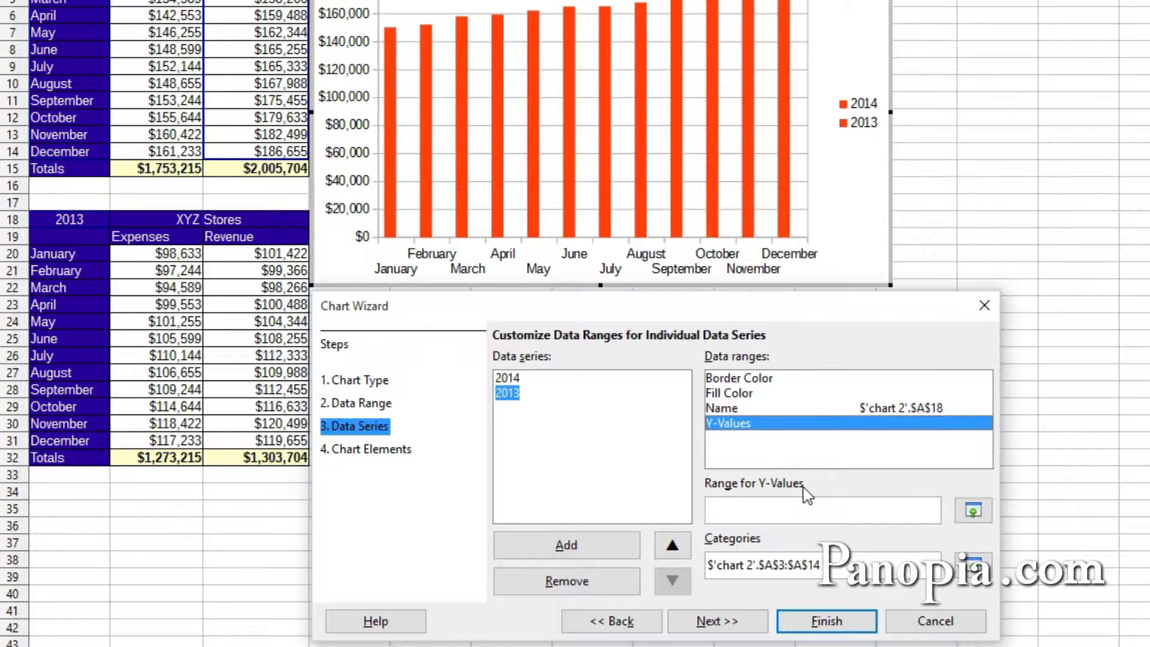
{"action": "left_click", "coordinate": [974, 512]}
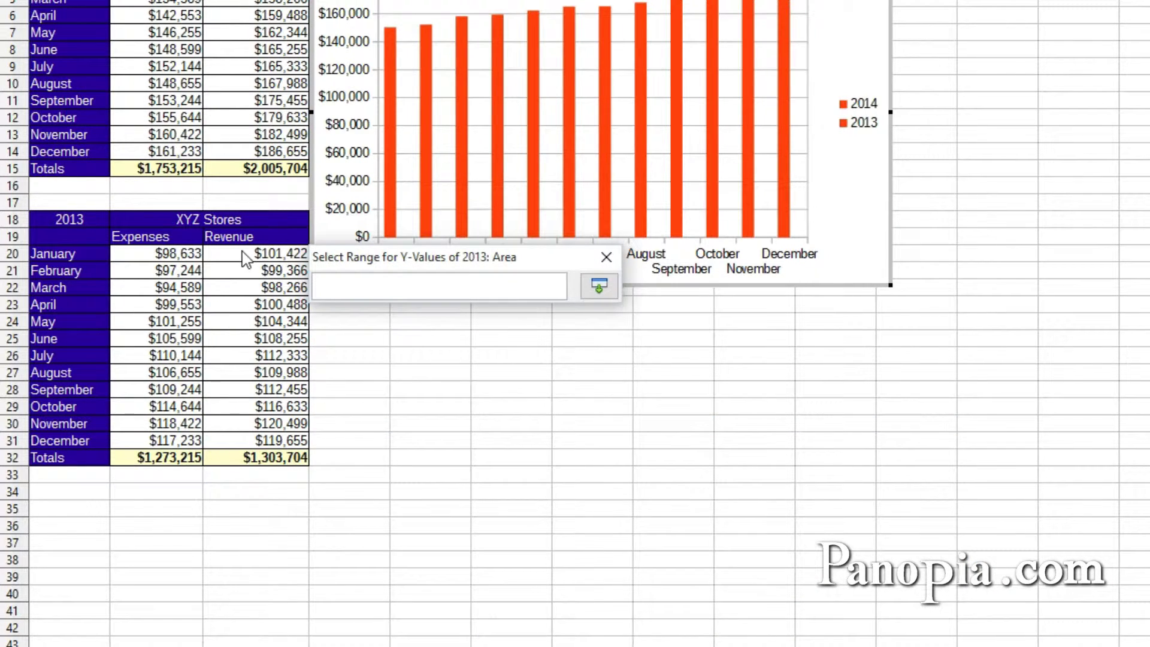
{"action": "left_click_drag", "start_coordinate": [246, 259], "coordinate": [256, 446]}
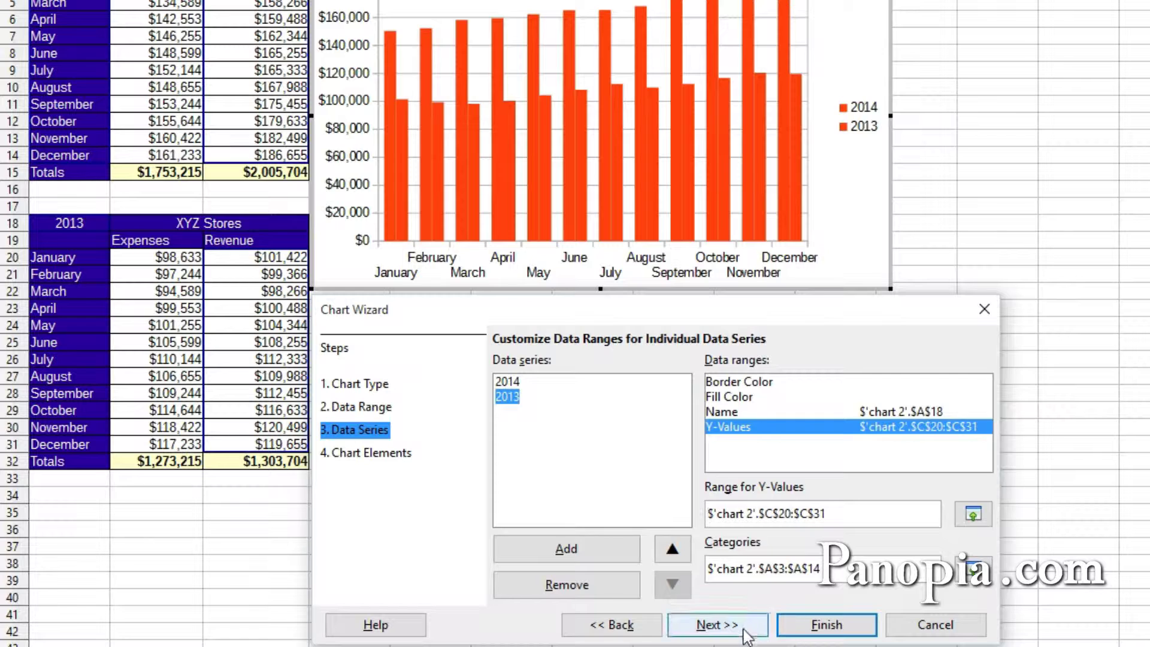
Enter '2013 vs 2014 Revenue' as the chart title and finish the wizard
{"action": "left_click", "coordinate": [717, 625]}
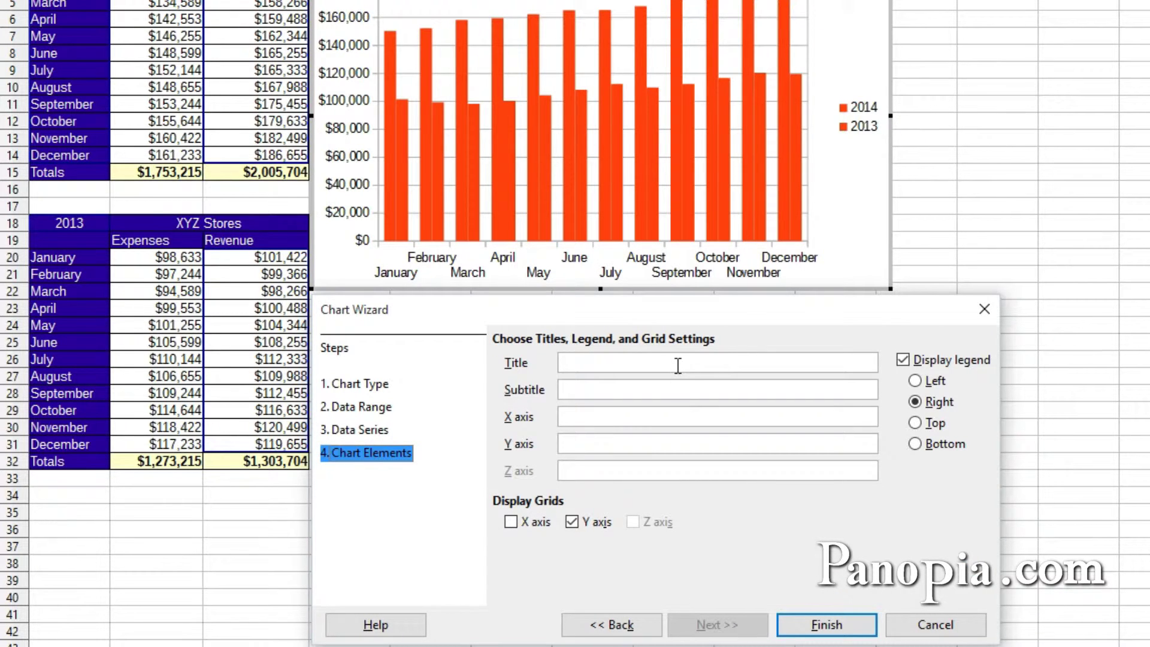
{"action": "left_click", "coordinate": [678, 365]}
{"action": "type", "text": "20"}
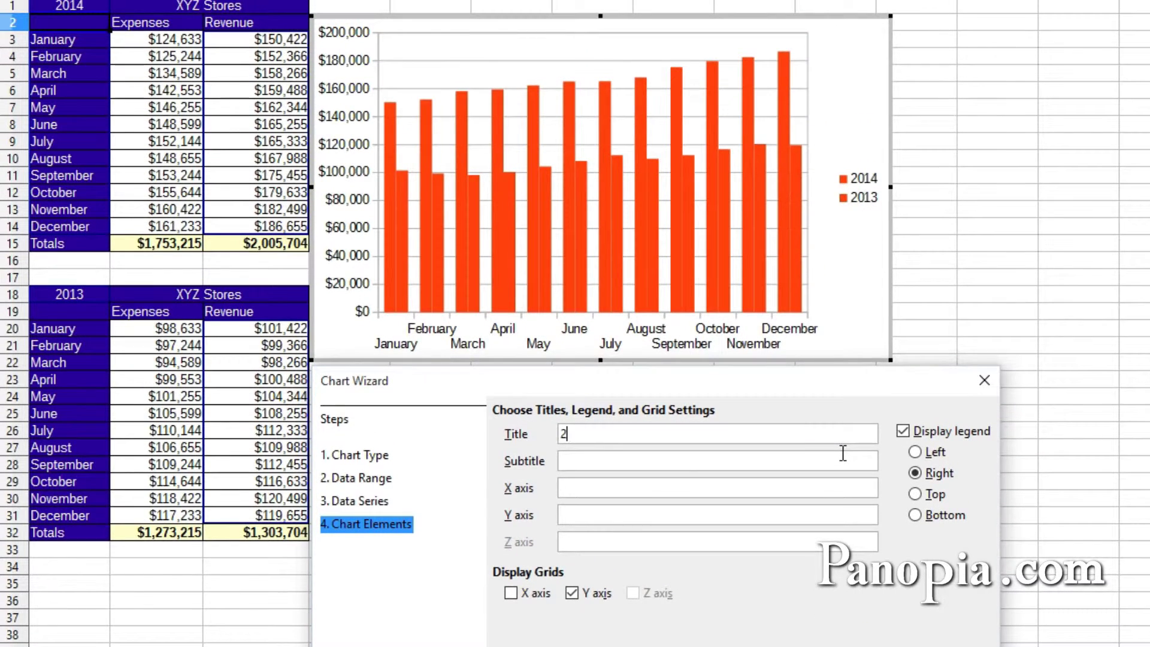
{"action": "type", "text": "13 vs 201"}
{"action": "type", "text": "4 Revenue"}
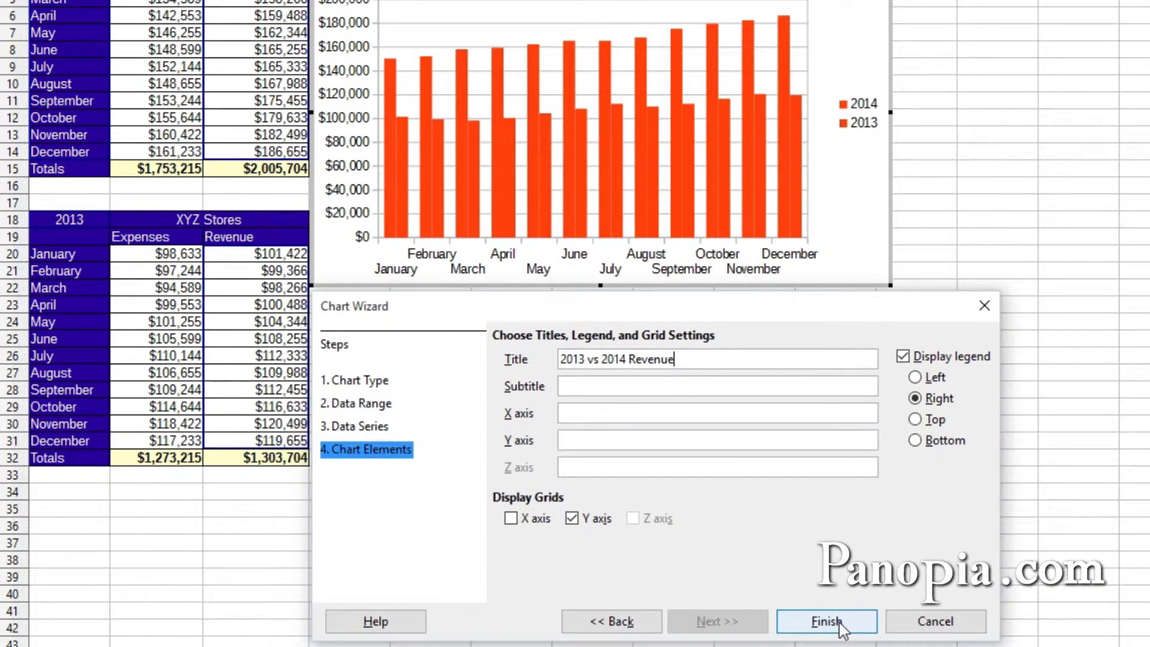
{"action": "left_click", "coordinate": [841, 626]}
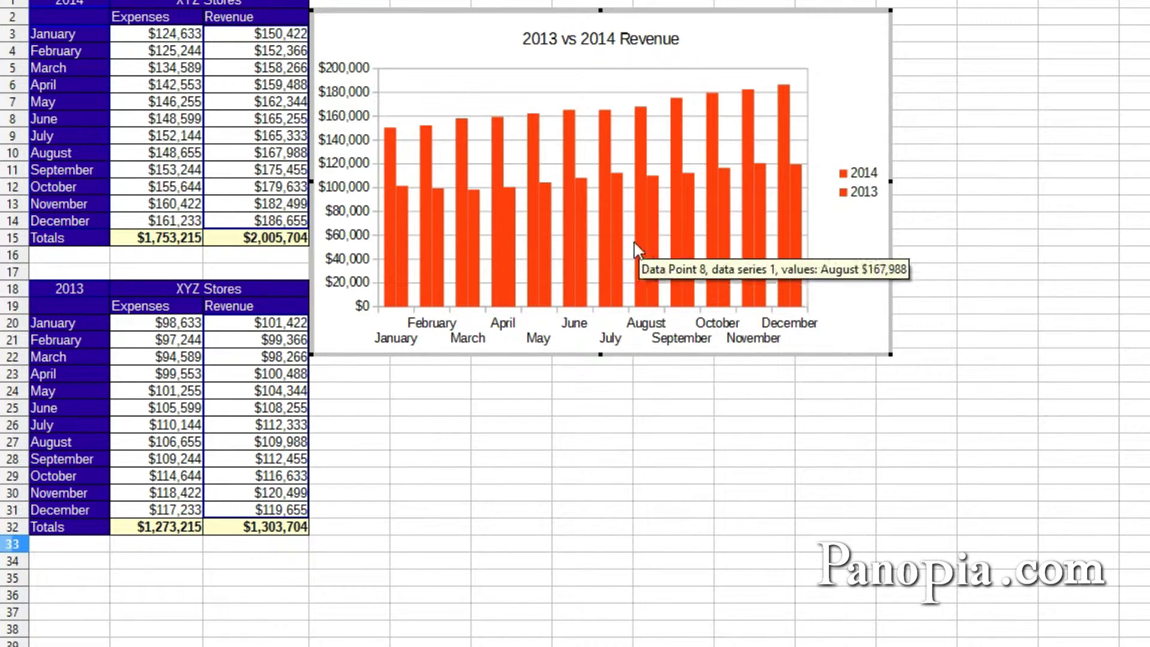
Fill the 2014 data series with the light blue Chart 6 colour
{"action": "right_click", "coordinate": [606, 159]}
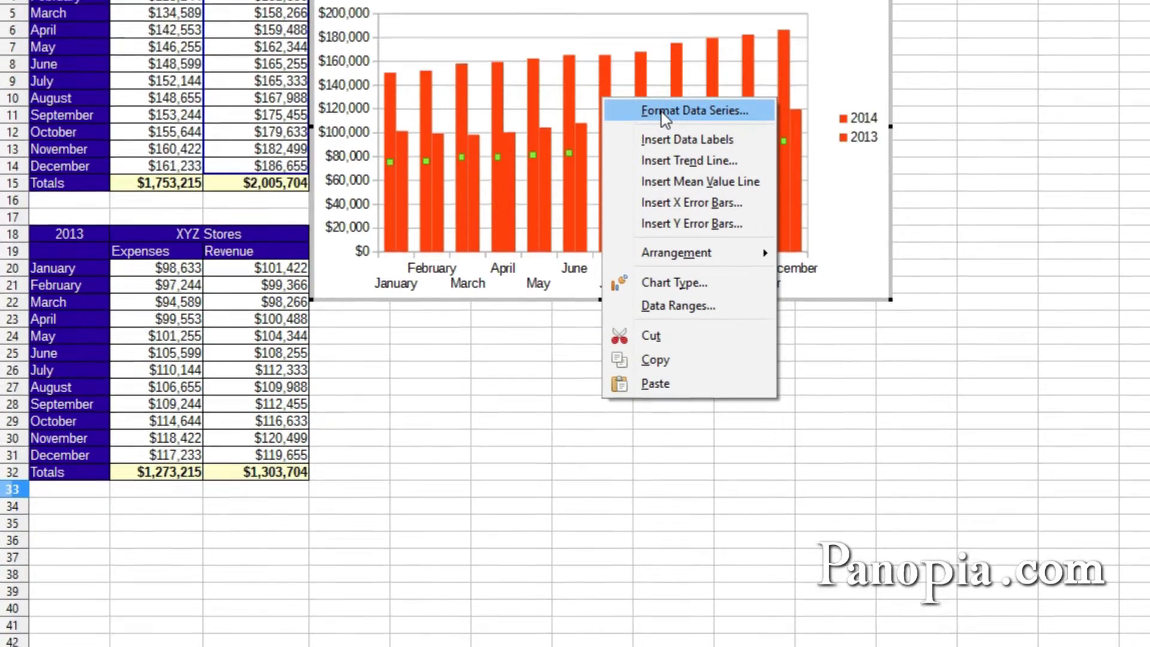
{"action": "left_click", "coordinate": [626, 165]}
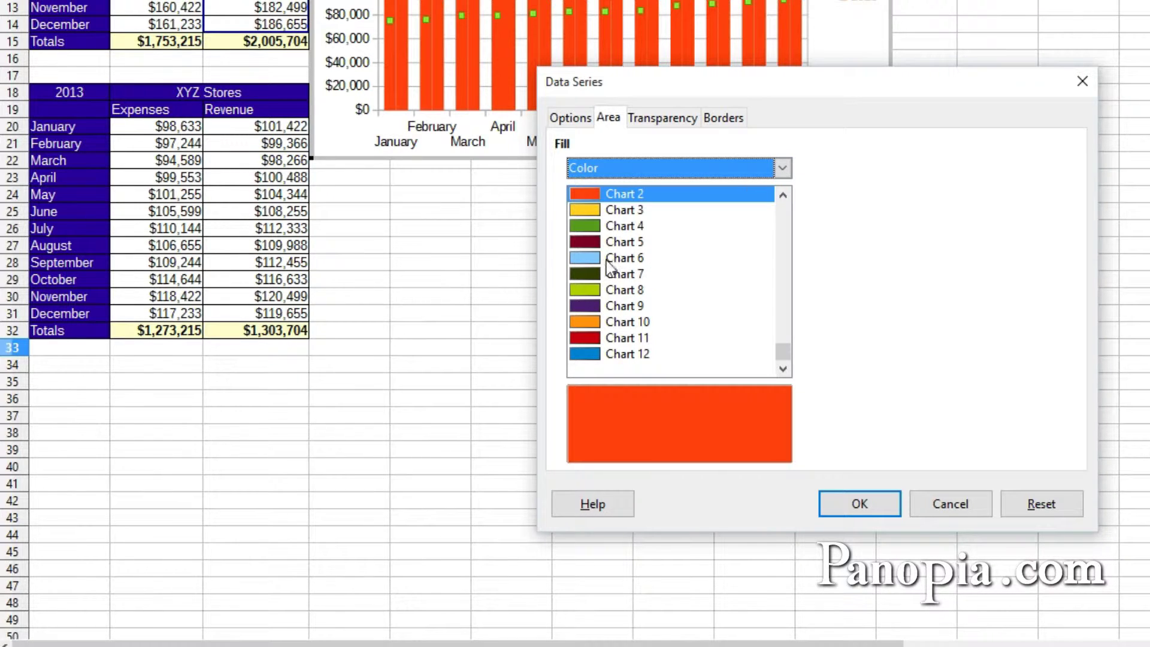
{"action": "left_click", "coordinate": [580, 258]}
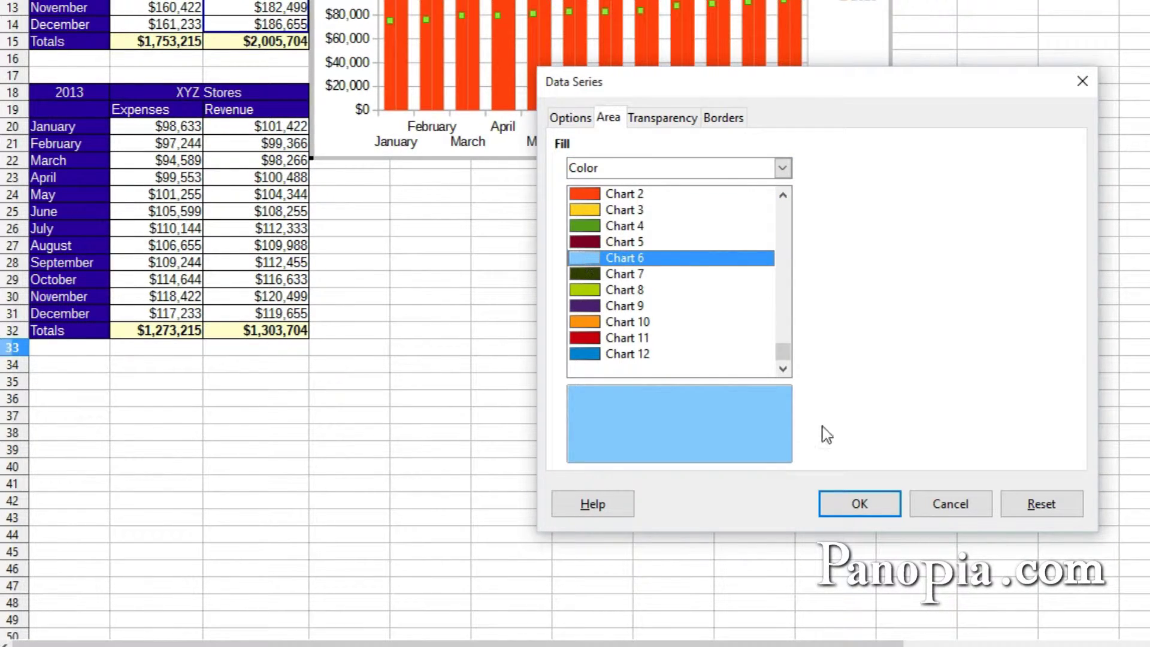
{"action": "left_click", "coordinate": [860, 503]}
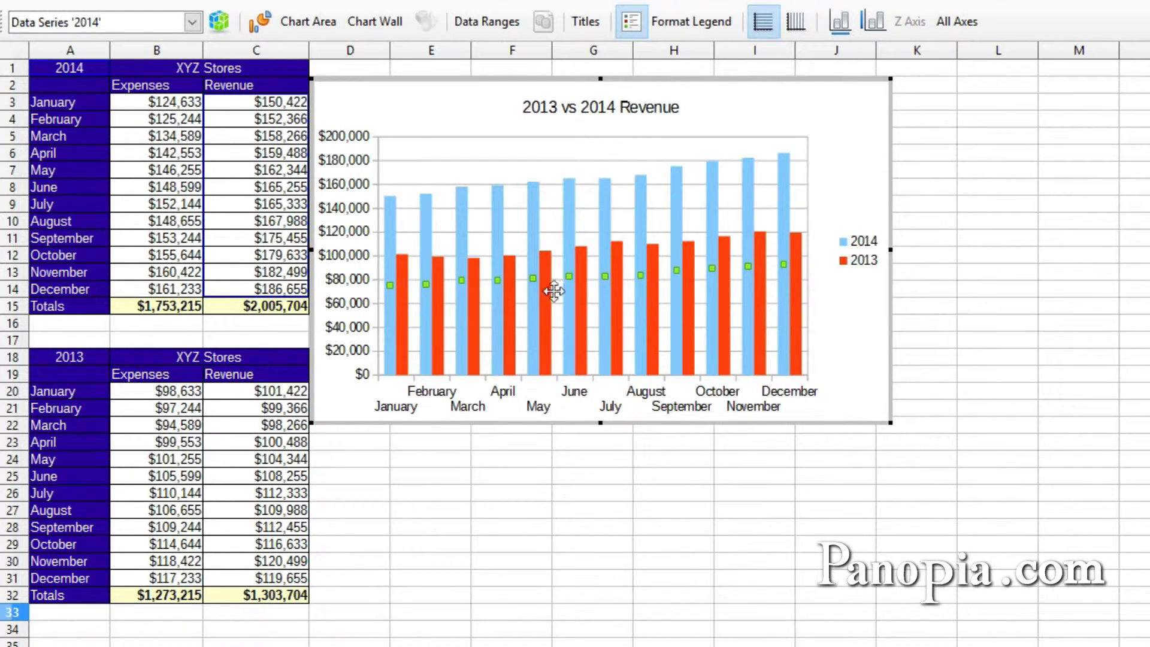
Set the Y axis minimum to 80000 and its major interval to 10000
{"action": "left_click", "coordinate": [875, 24]}
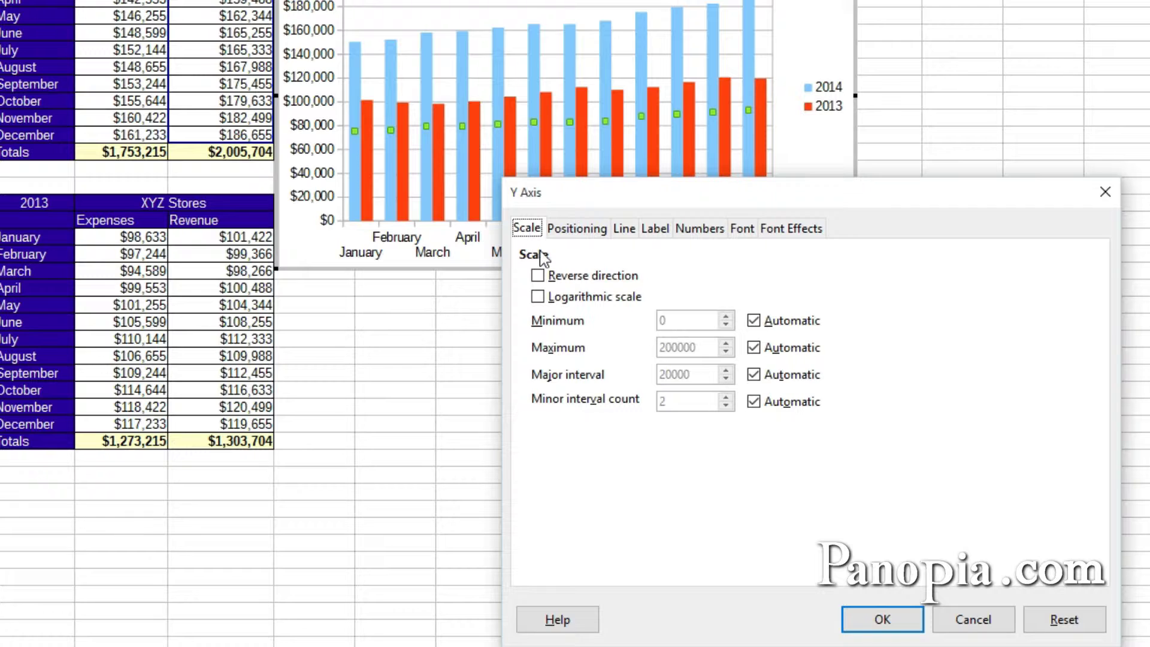
{"action": "left_click", "coordinate": [754, 321]}
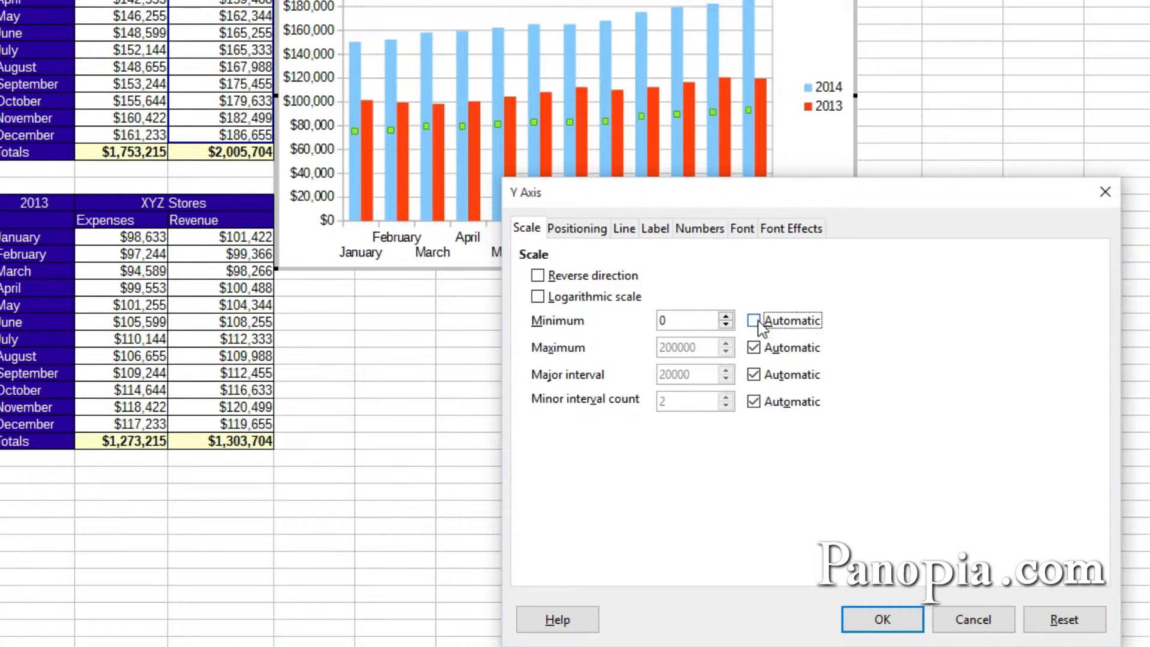
{"action": "double_click", "coordinate": [680, 316]}
{"action": "type", "text": "80000"}
{"action": "left_click", "coordinate": [753, 375]}
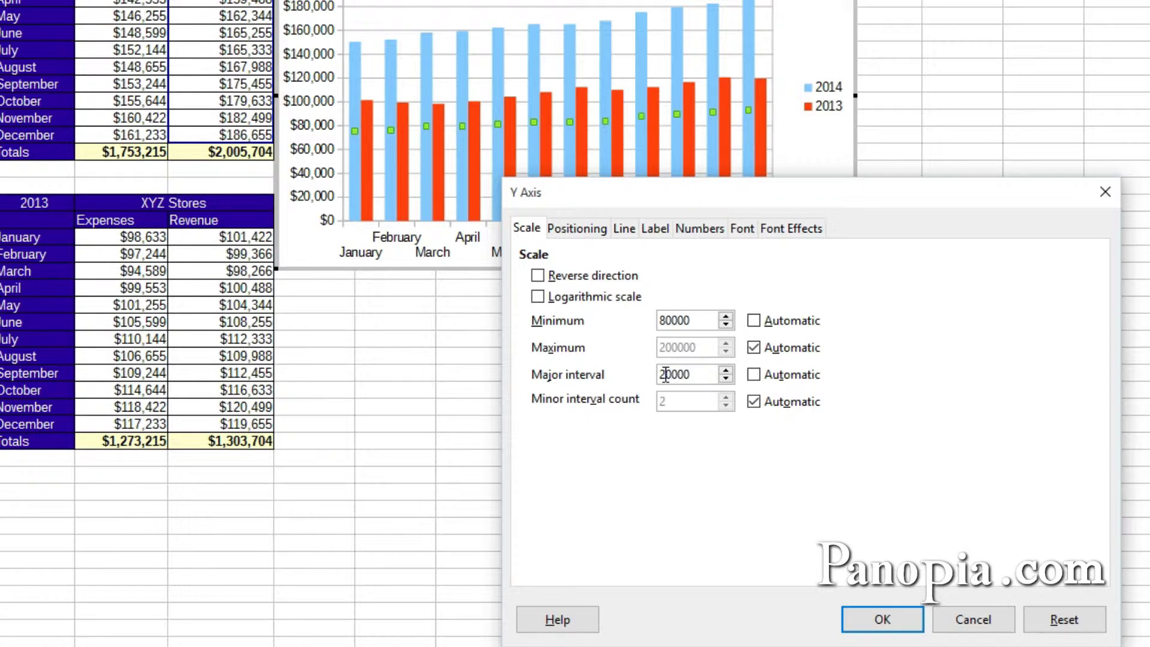
{"action": "left_click_drag", "start_coordinate": [665, 376], "coordinate": [648, 364]}
{"action": "type", "text": "1"}
{"action": "left_click", "coordinate": [874, 621]}
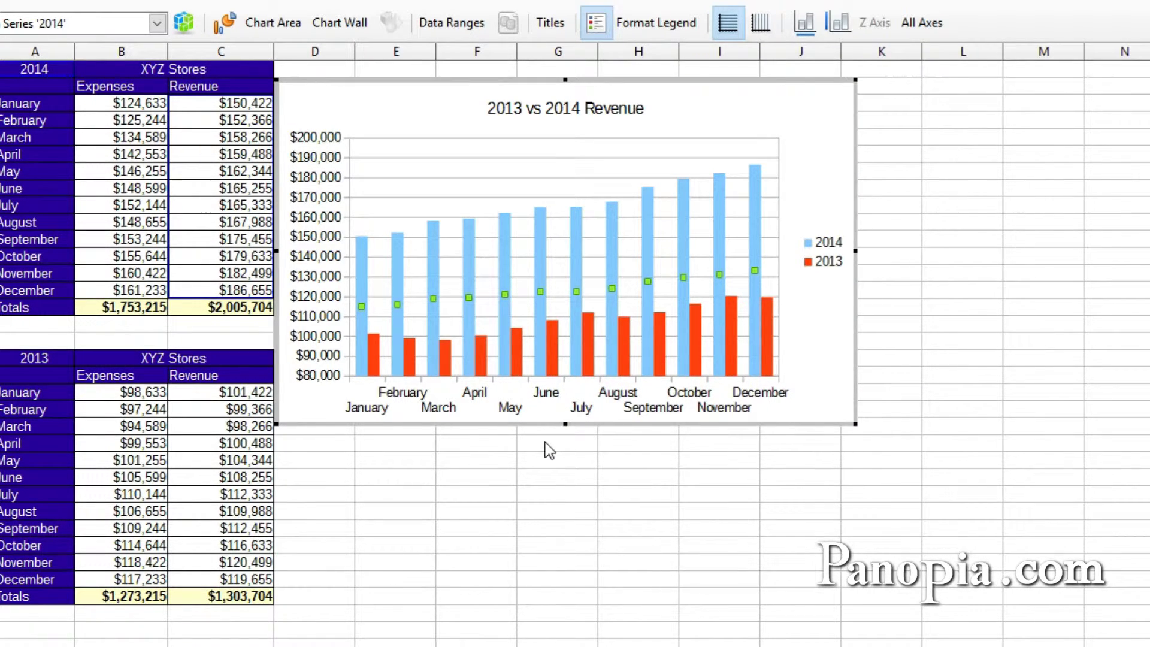
Insert a Linear trend line on the 2014 revenue bars, listed as Linear (2014)
{"action": "right_click", "coordinate": [610, 259]}
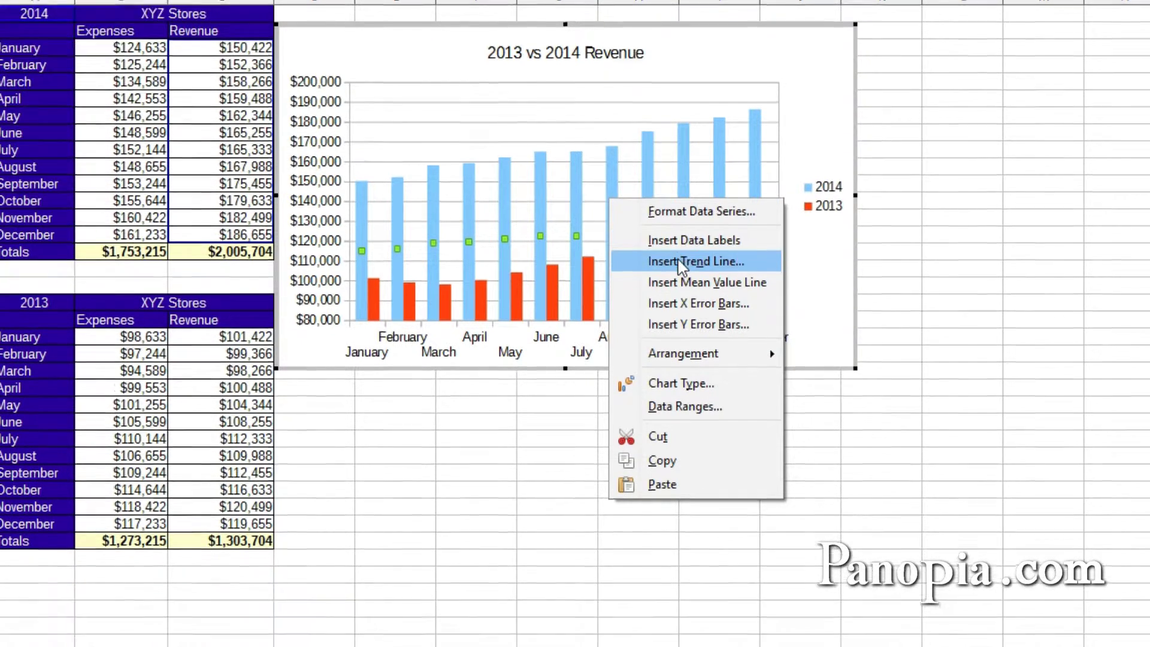
{"action": "left_click", "coordinate": [681, 318]}
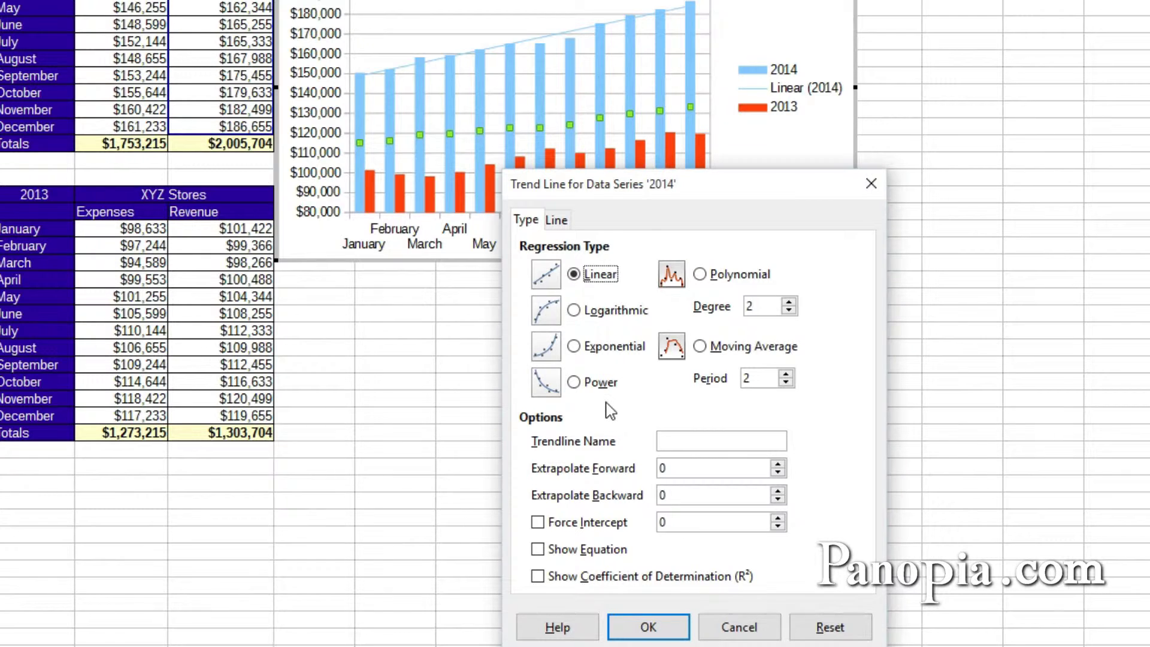
{"action": "left_click", "coordinate": [651, 626]}
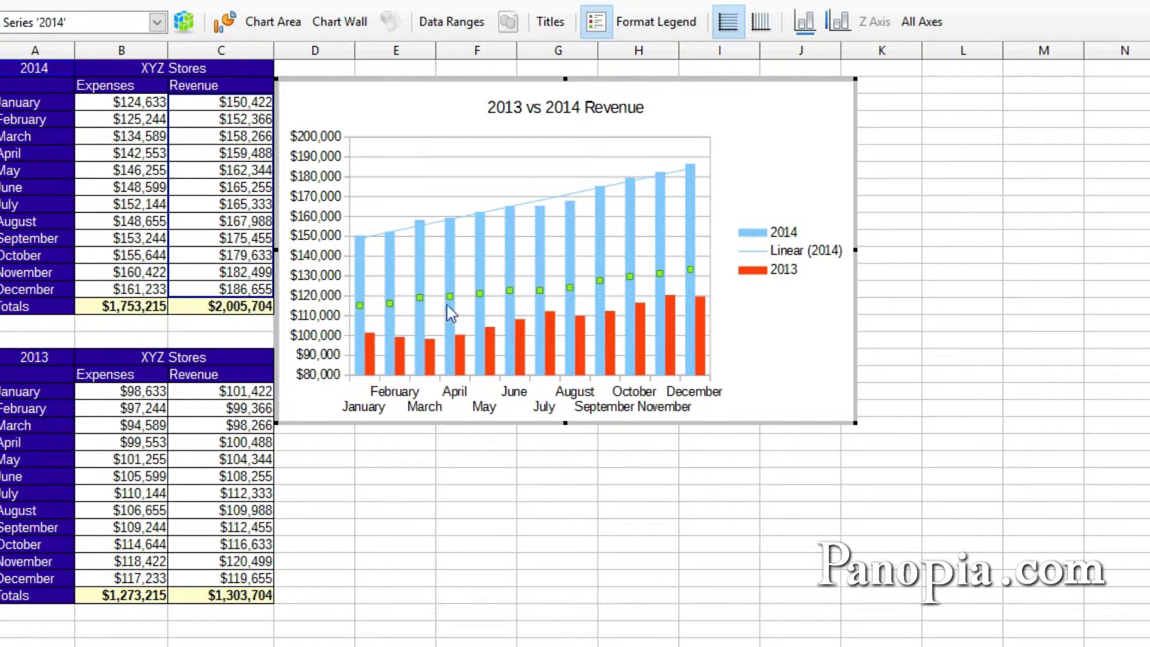
Fill the chart wall with the solid colour Blue gray
{"action": "left_click", "coordinate": [329, 27]}
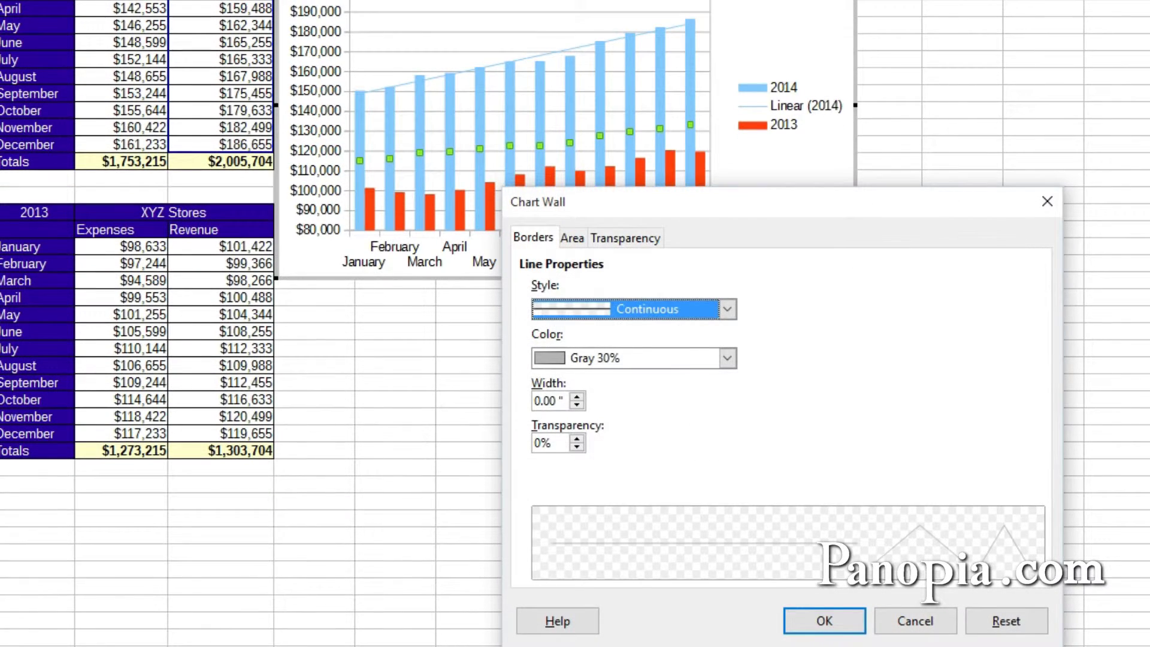
{"action": "left_click", "coordinate": [572, 239]}
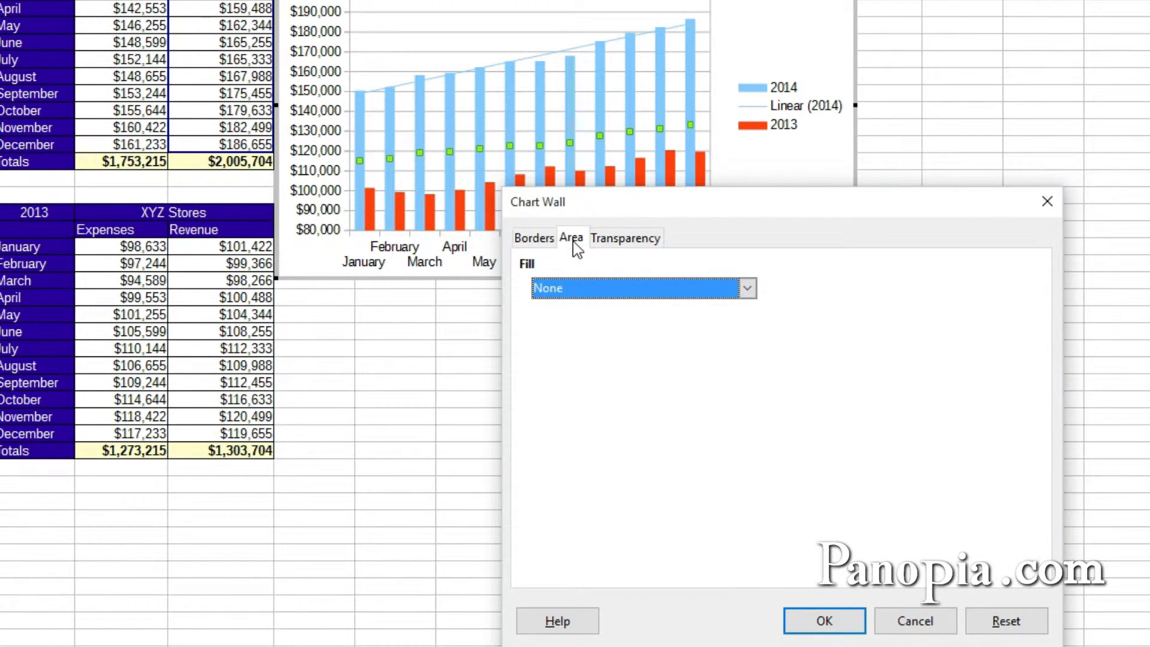
{"action": "left_click", "coordinate": [747, 289]}
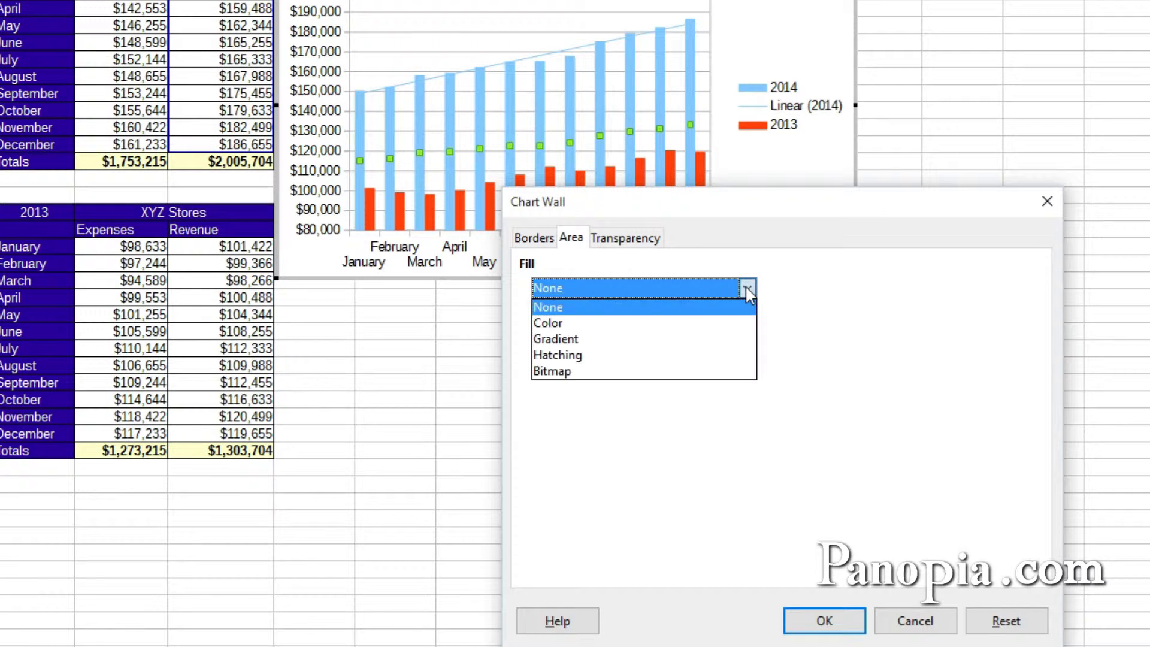
{"action": "left_click", "coordinate": [737, 324]}
{"action": "left_click", "coordinate": [589, 329]}
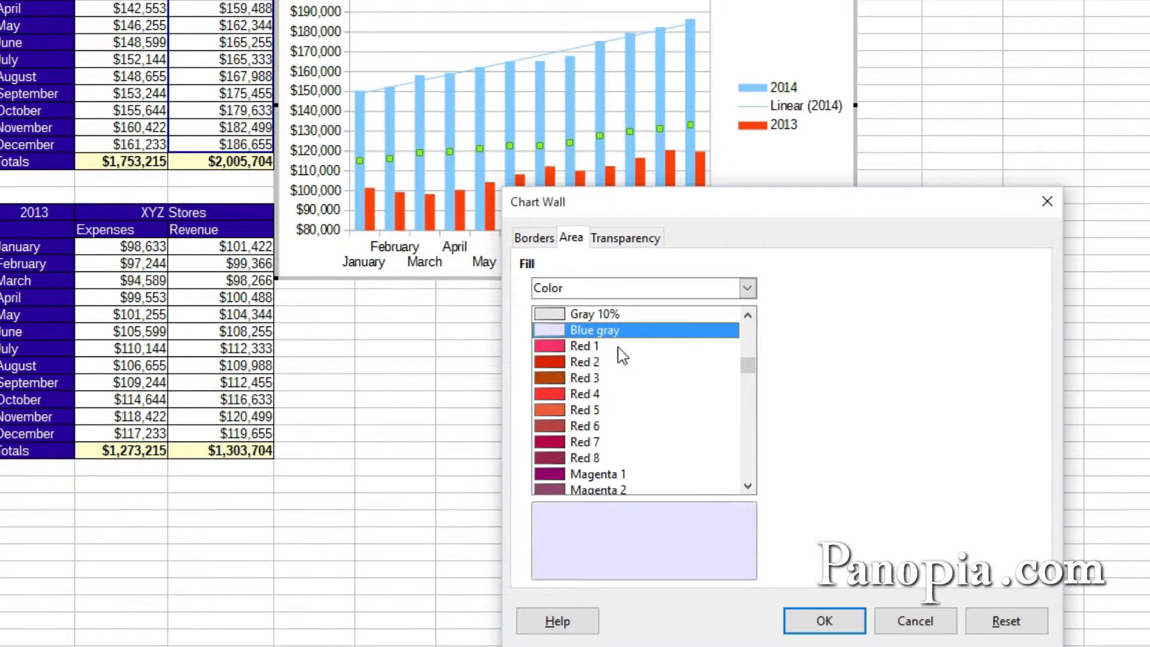
{"action": "left_click", "coordinate": [825, 624]}
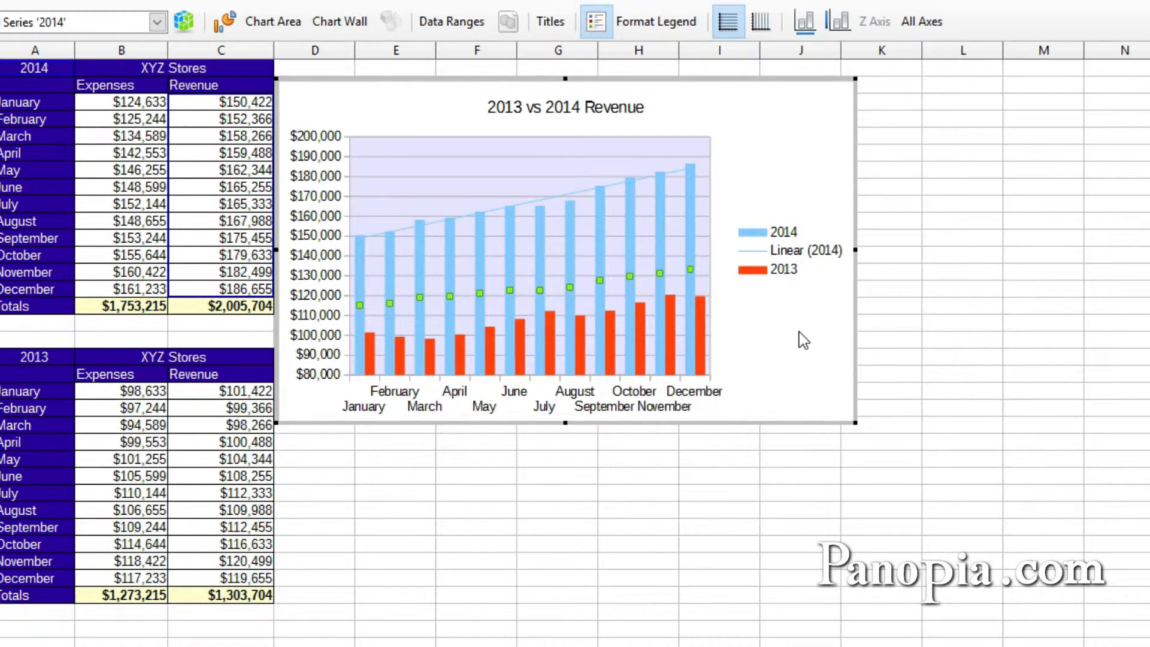
Drag the revenue chart further right on the sheet and reopen it for editing
{"action": "left_click", "coordinate": [557, 461]}
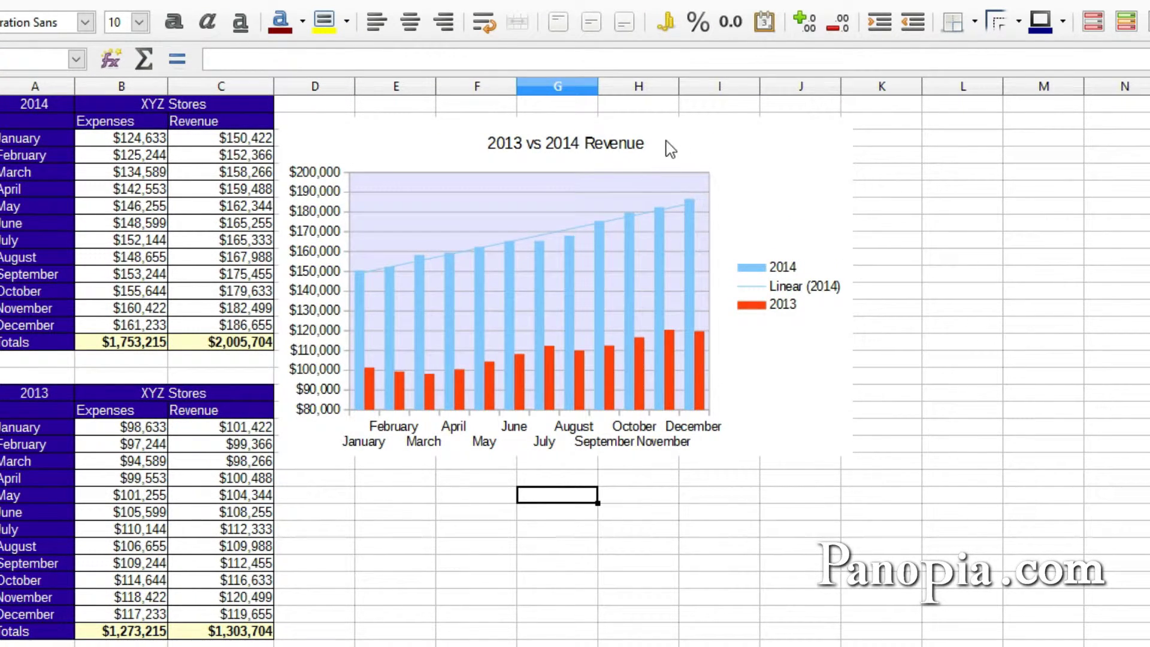
{"action": "left_click_drag", "start_coordinate": [679, 147], "coordinate": [763, 151]}
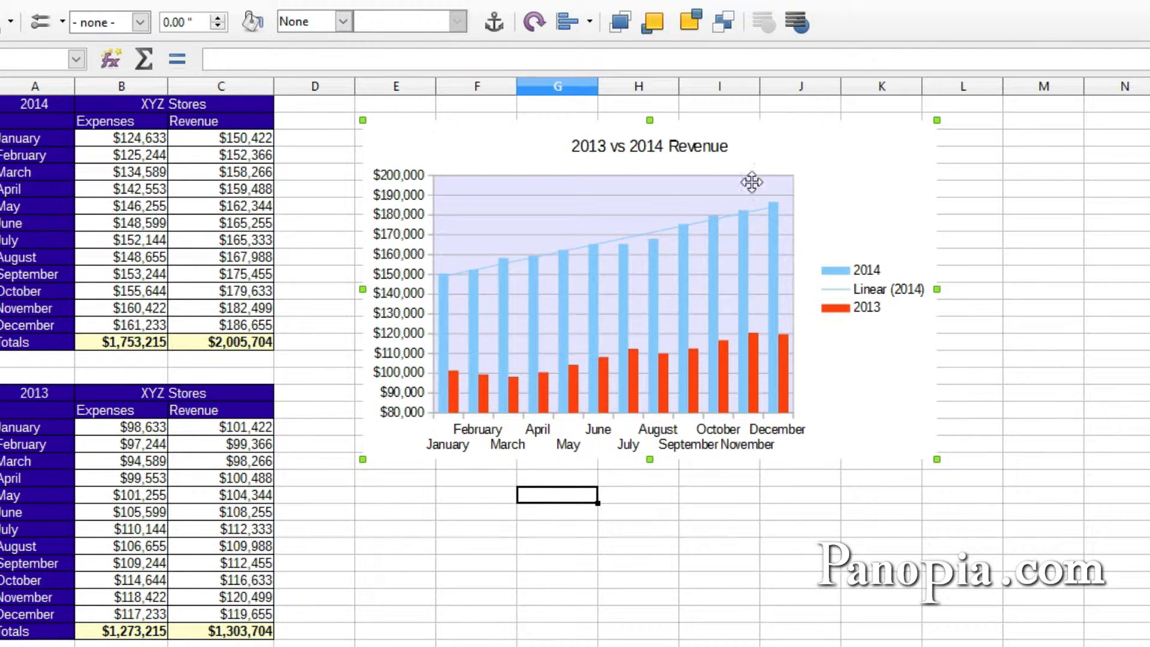
{"action": "left_click", "coordinate": [756, 527]}
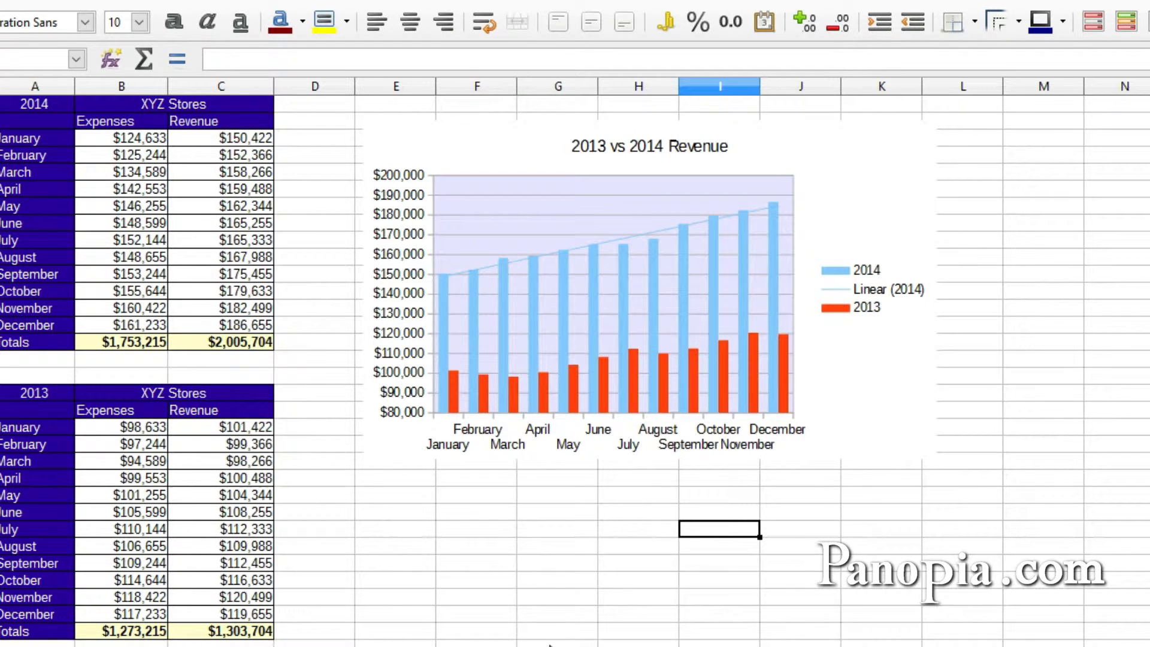
{"action": "double_click", "coordinate": [521, 352]}
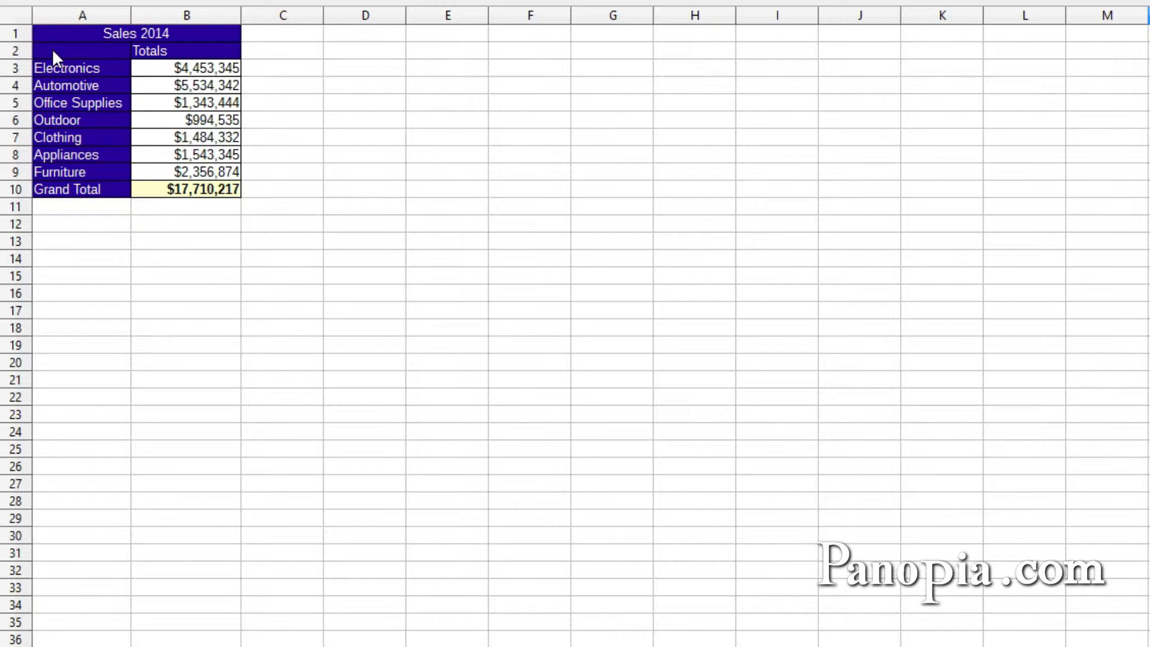
Build a pie chart from the Sales 2014 categories and totals in A3:B9
{"action": "left_click_drag", "start_coordinate": [66, 69], "coordinate": [210, 175]}
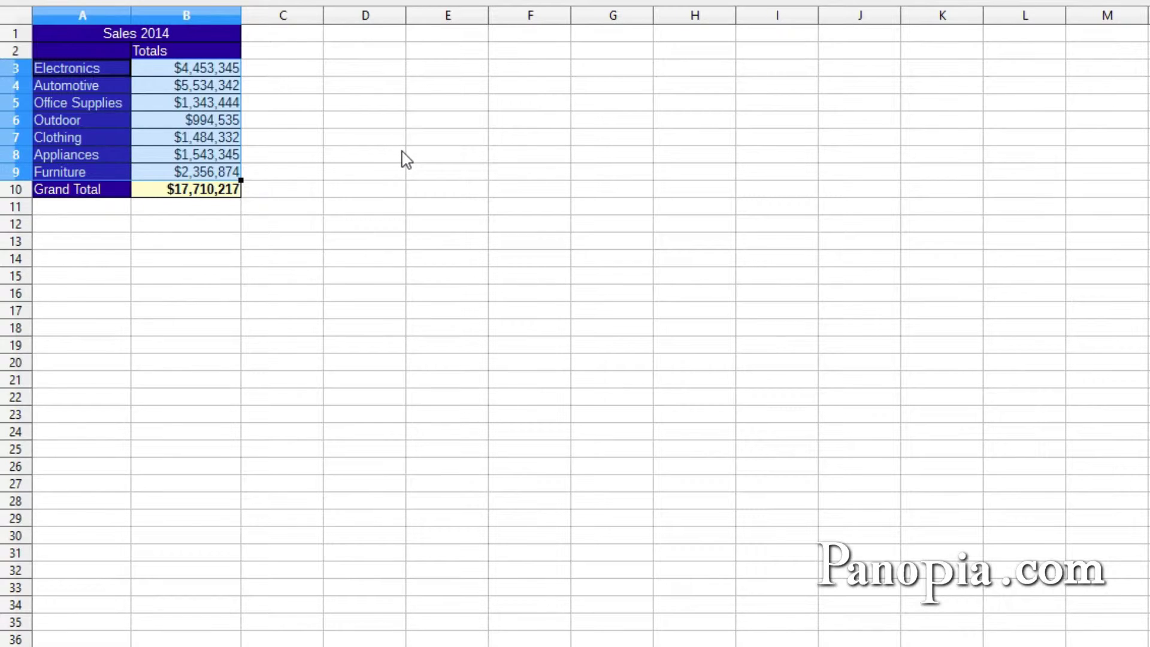
{"action": "key", "text": "alt+i"}
{"action": "key", "text": "a"}
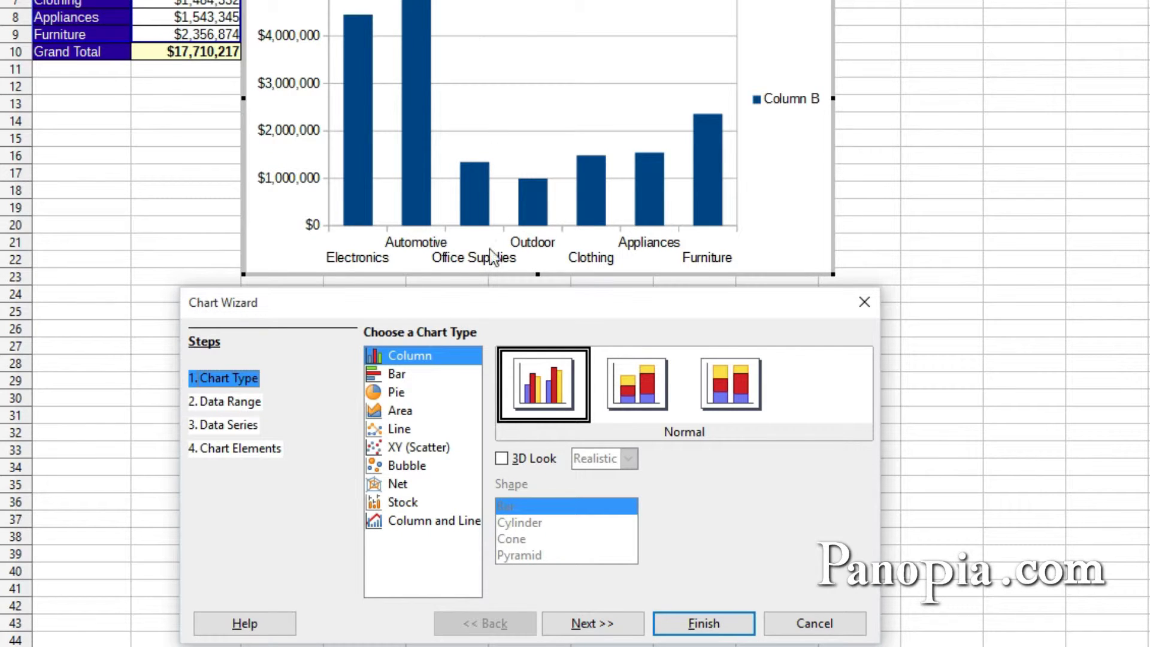
{"action": "left_click", "coordinate": [378, 395]}
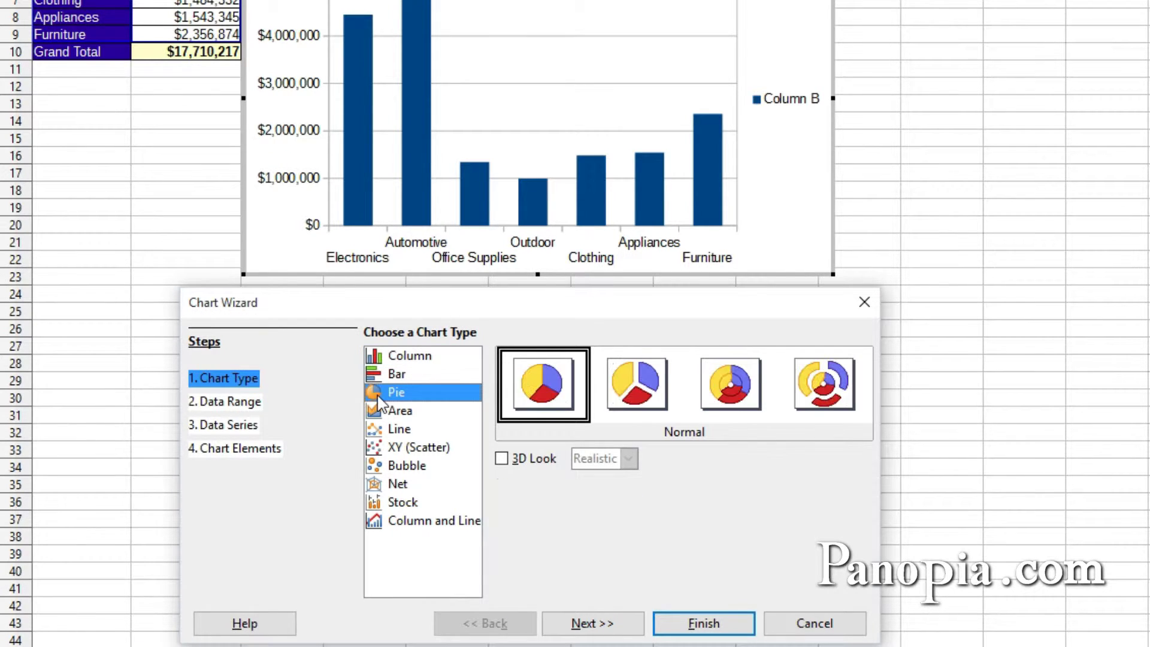
{"action": "left_click", "coordinate": [704, 626]}
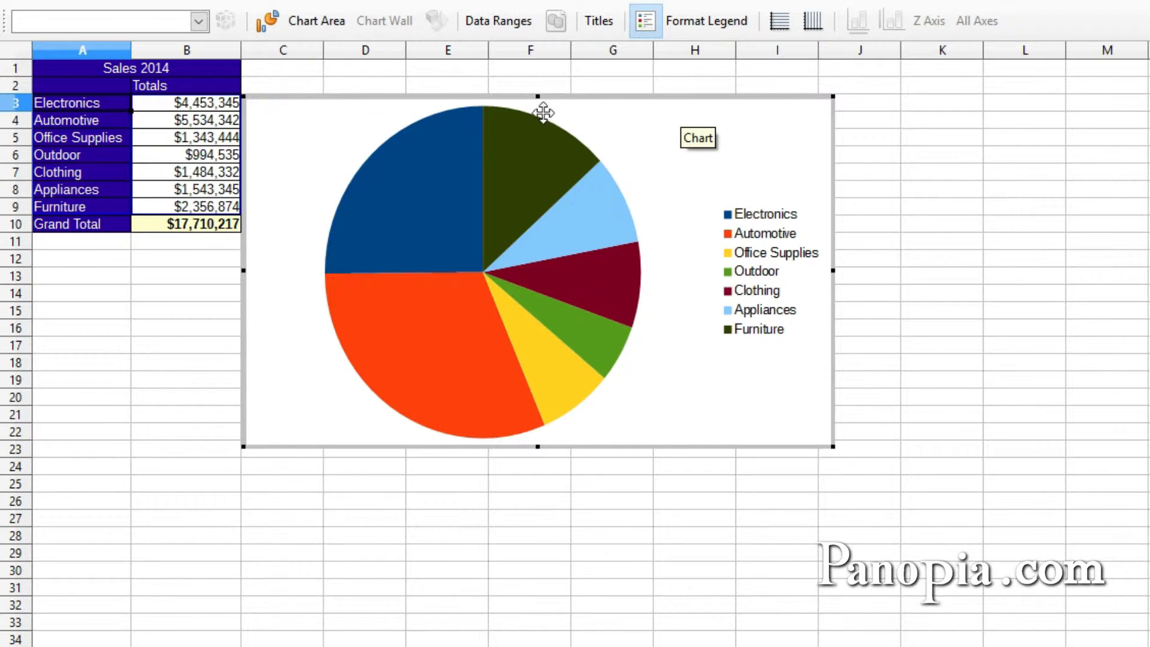
Give the pie chart the main title 'Sales 2014'
{"action": "left_click", "coordinate": [596, 22]}
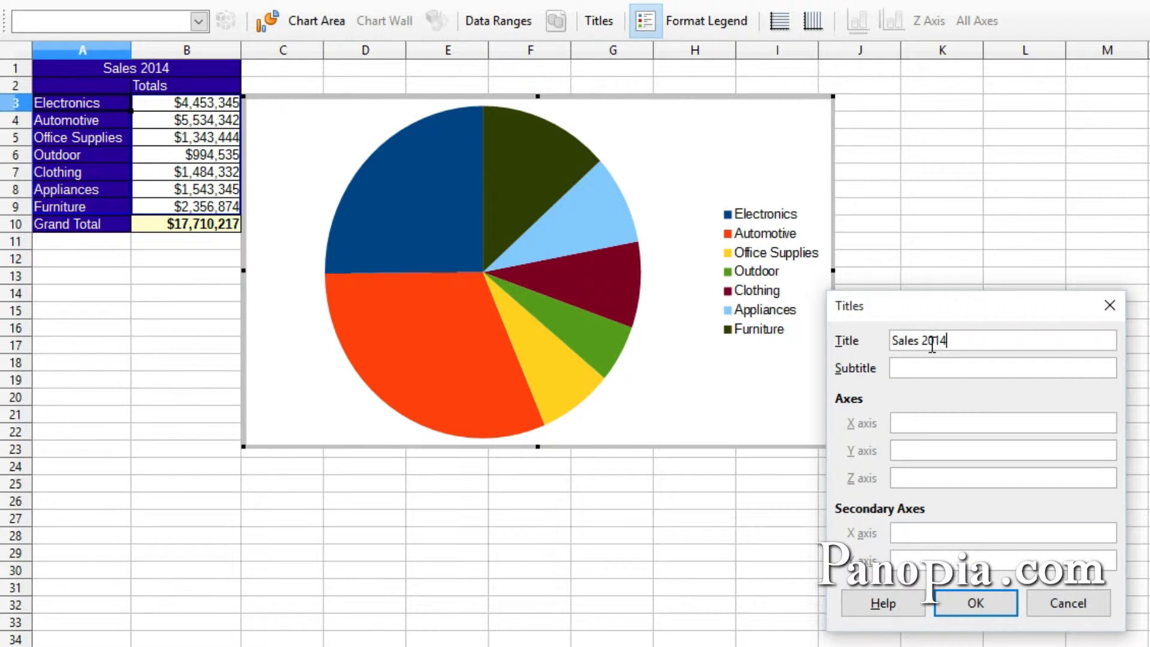
{"action": "left_click", "coordinate": [977, 603]}
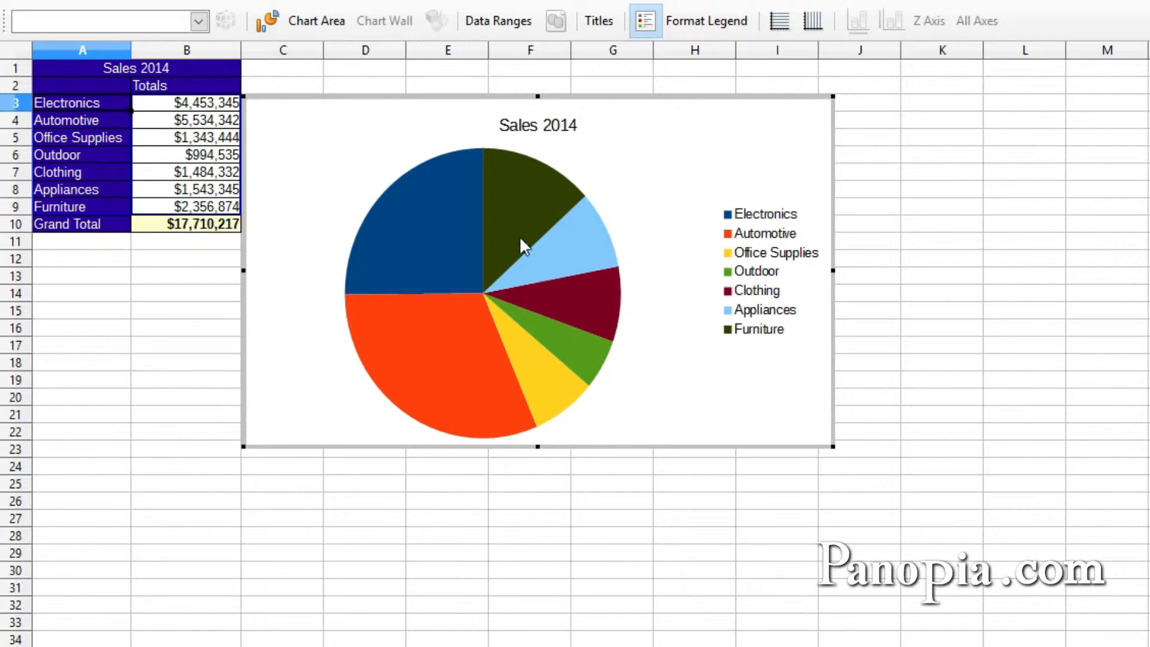
Add value labels to the pie slices and set their placement to Outside
{"action": "right_click", "coordinate": [546, 256]}
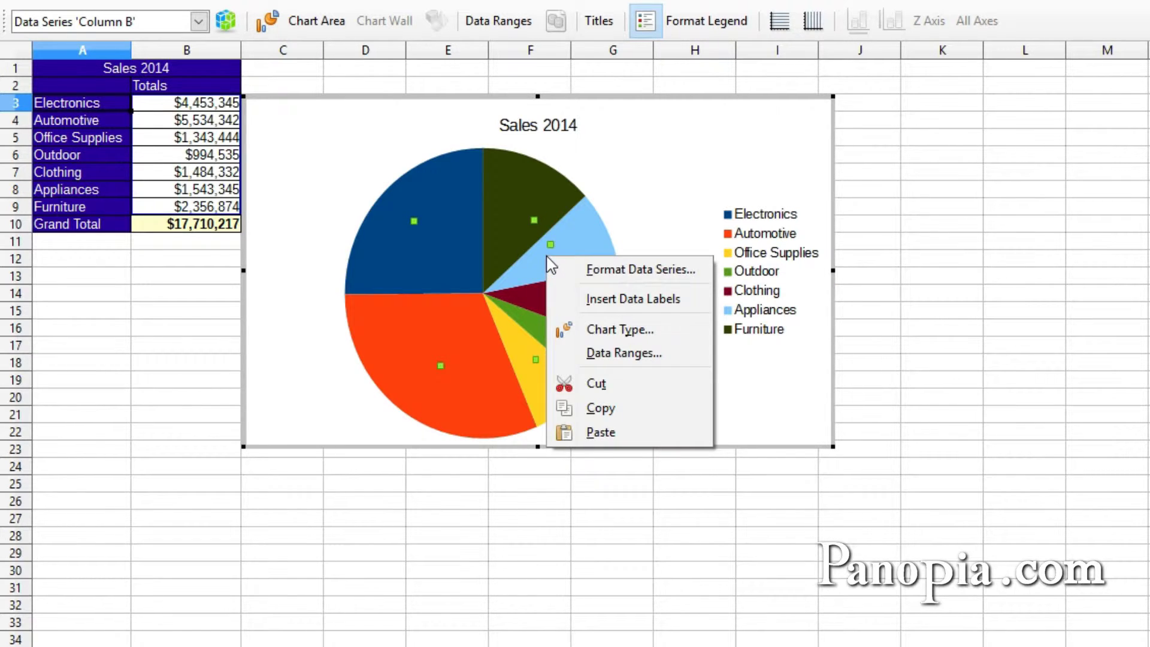
{"action": "left_click", "coordinate": [611, 298]}
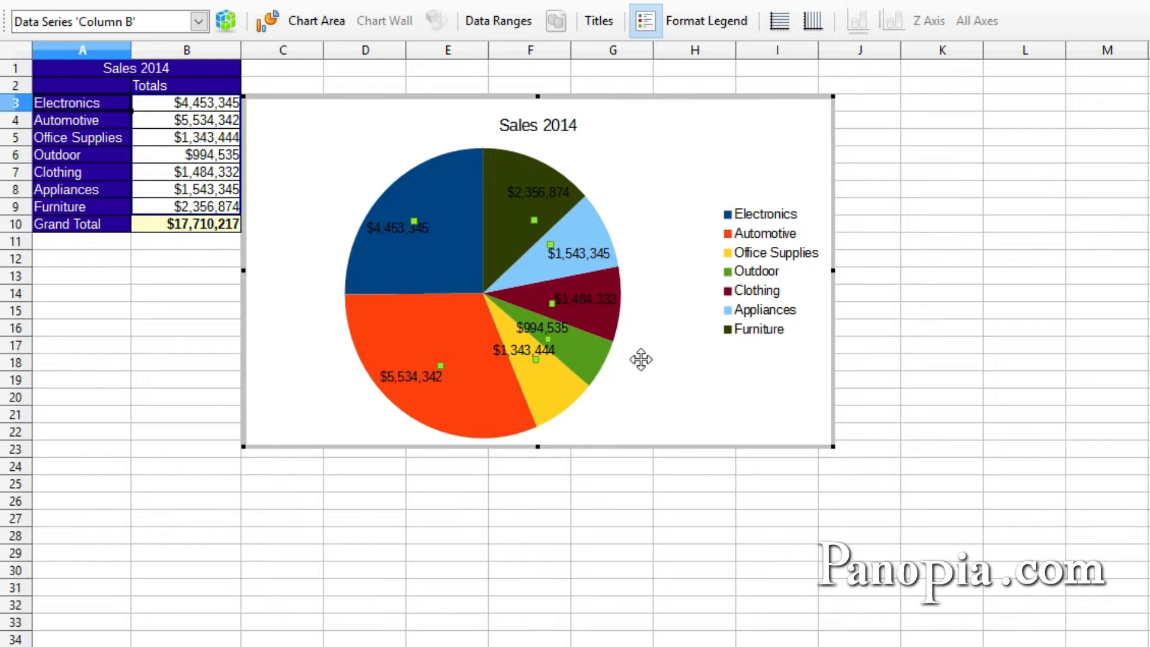
{"action": "right_click", "coordinate": [589, 300]}
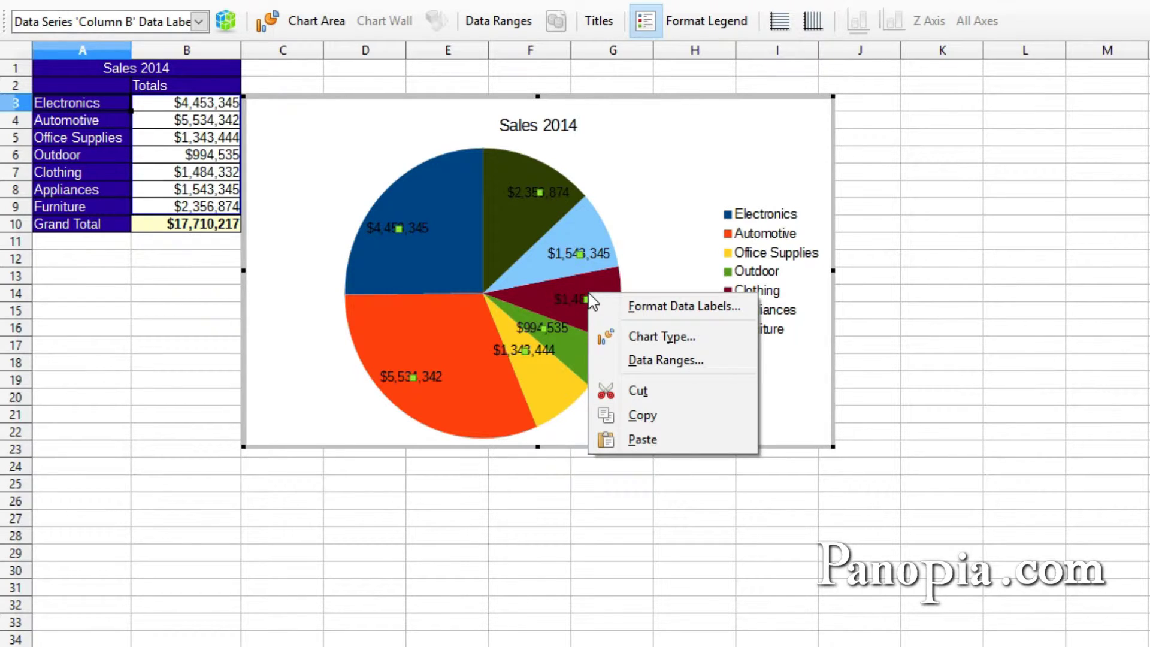
{"action": "left_click", "coordinate": [649, 308]}
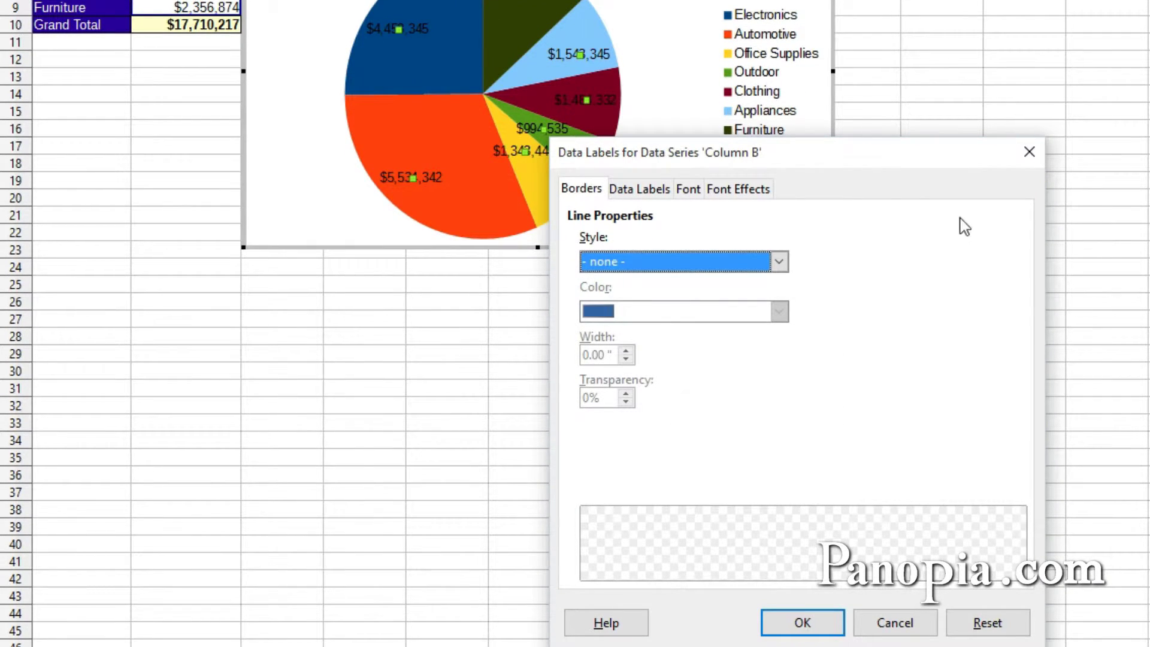
{"action": "left_click", "coordinate": [637, 198]}
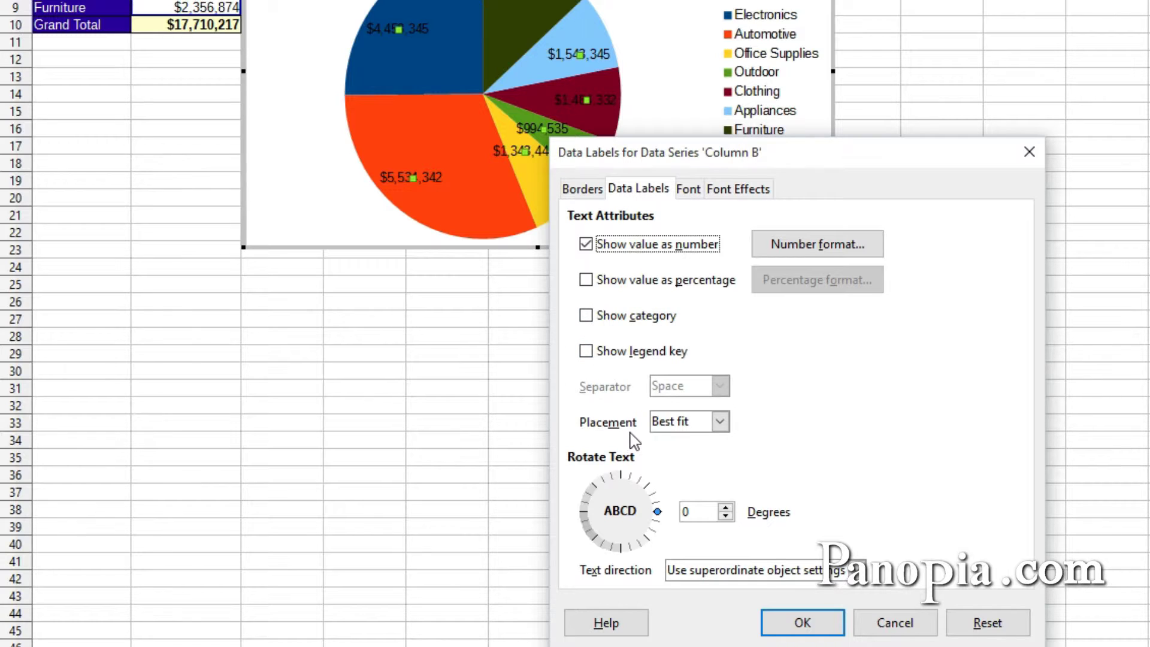
{"action": "left_click", "coordinate": [720, 422]}
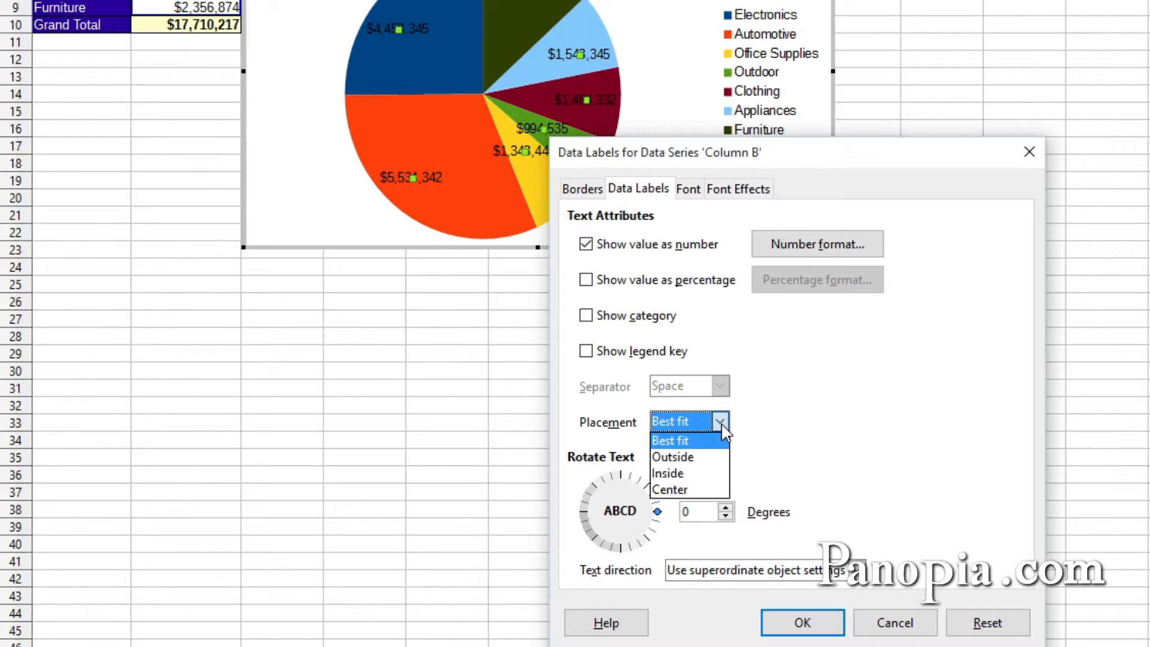
{"action": "left_click", "coordinate": [706, 457]}
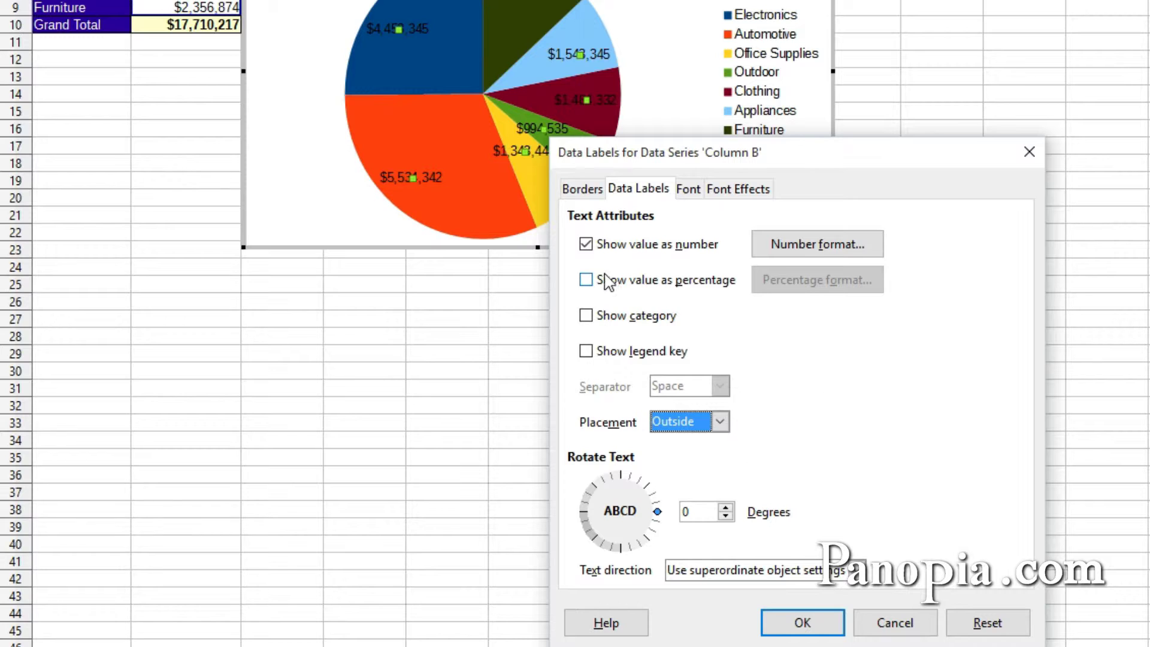
Include each slice's percentage and category in the labels, separated by new lines
{"action": "left_click", "coordinate": [585, 279]}
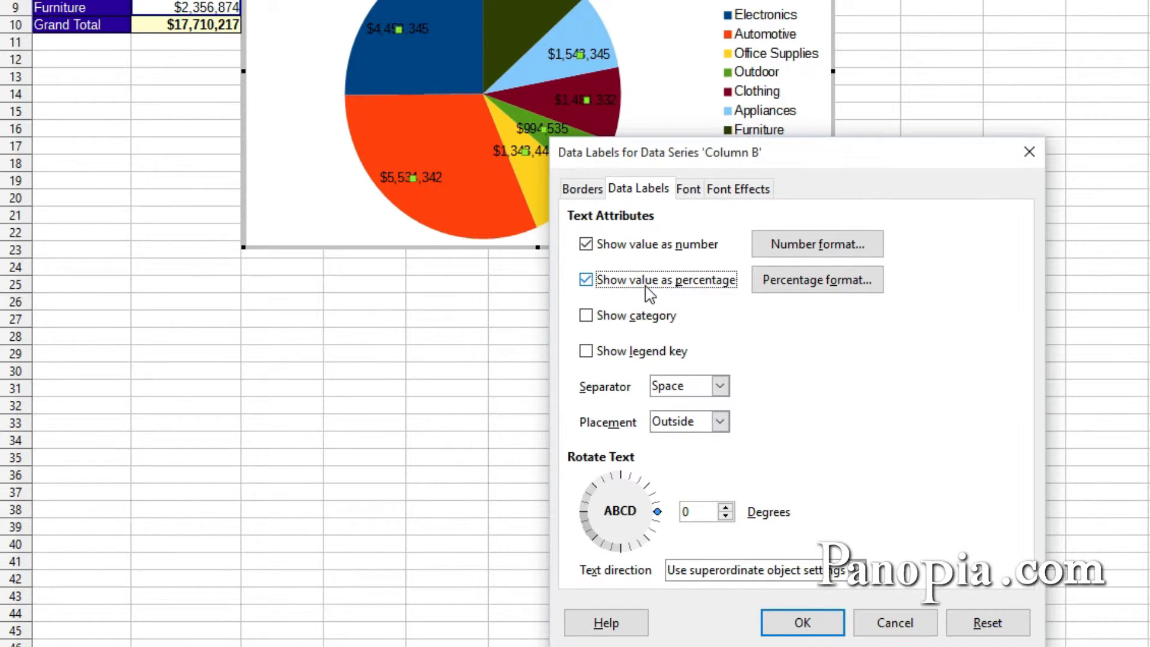
{"action": "left_click", "coordinate": [586, 316]}
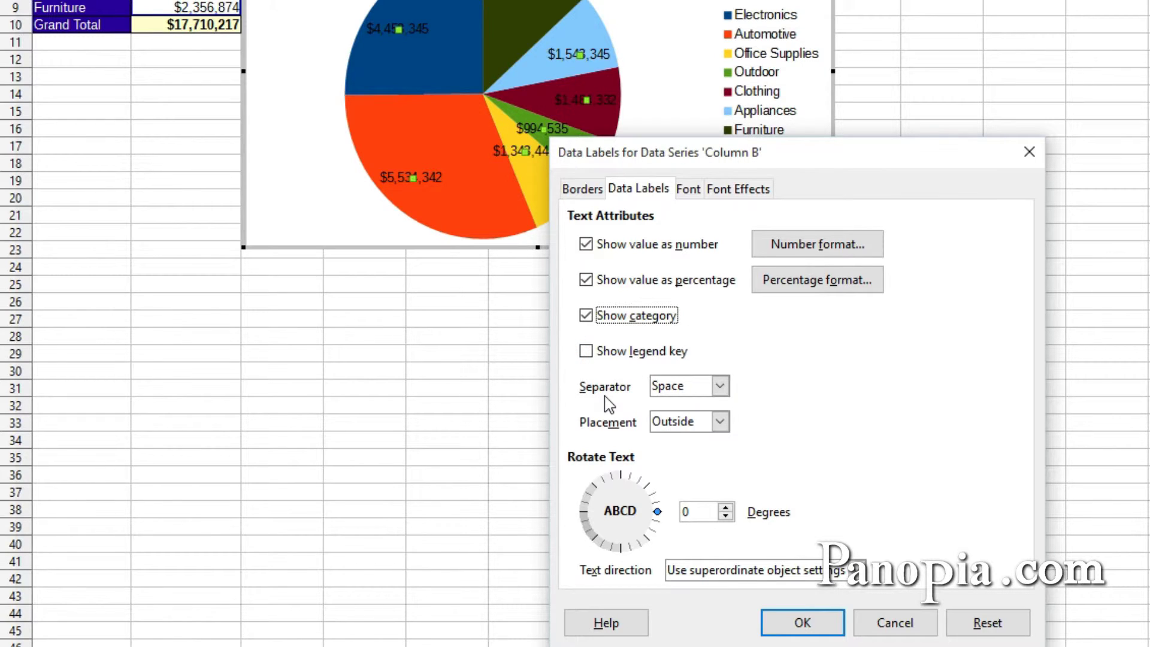
{"action": "left_click", "coordinate": [721, 386]}
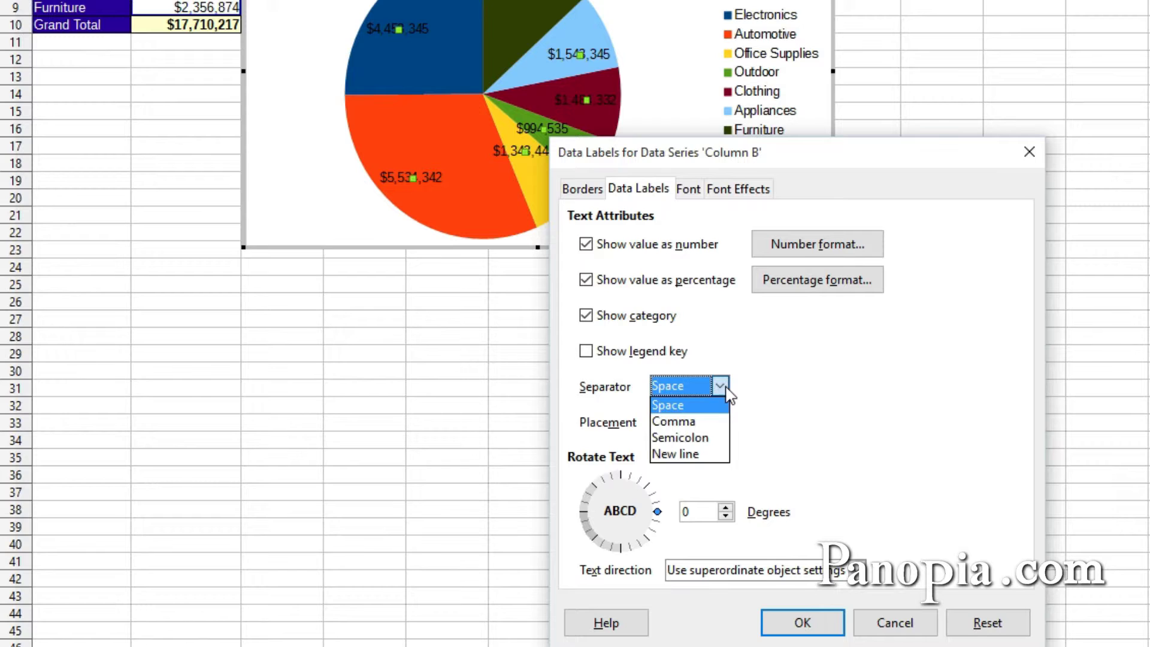
{"action": "left_click", "coordinate": [694, 454]}
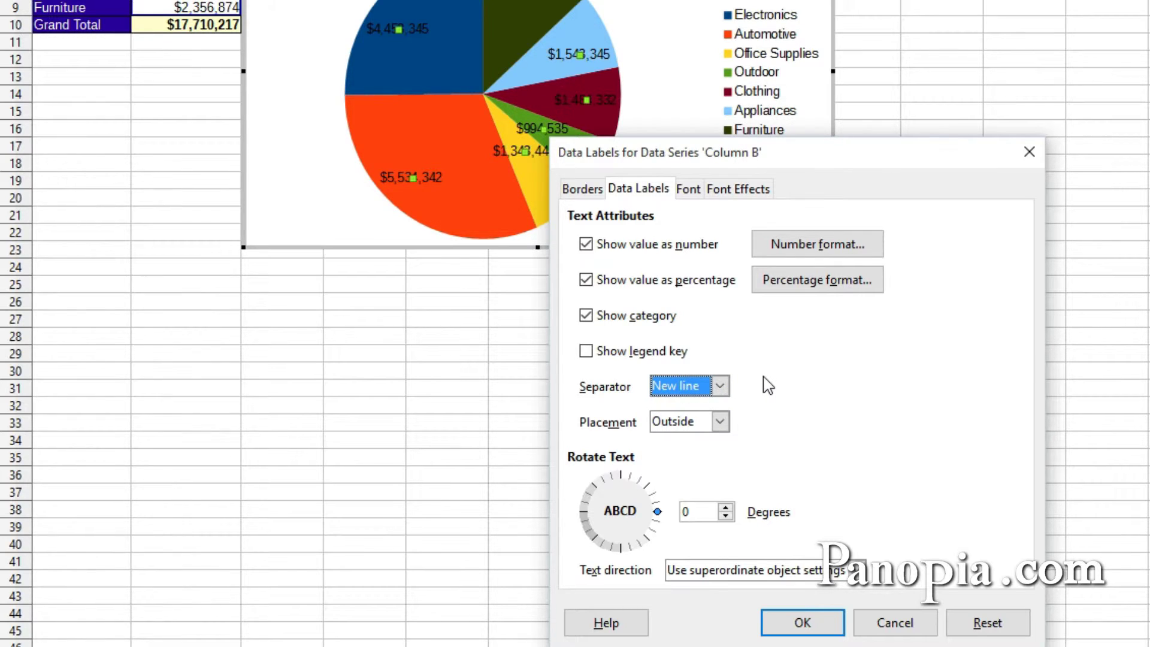
Apply the label formatting and move the Sales 2014 title to the chart's upper right
{"action": "left_click", "coordinate": [802, 623]}
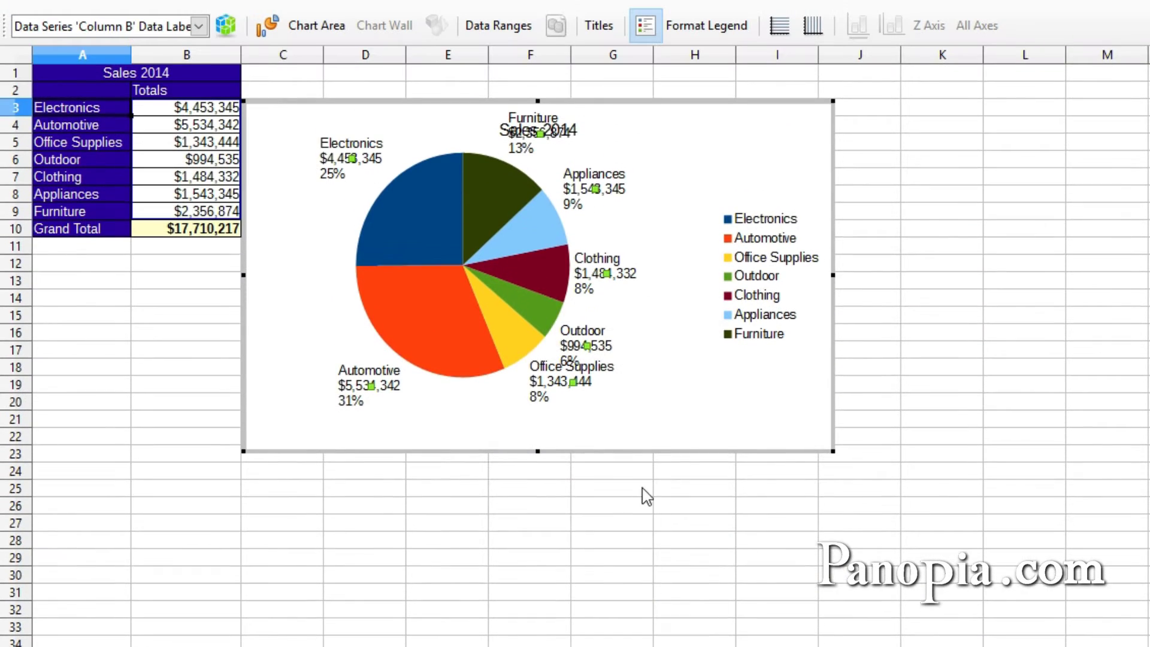
{"action": "left_click", "coordinate": [584, 127]}
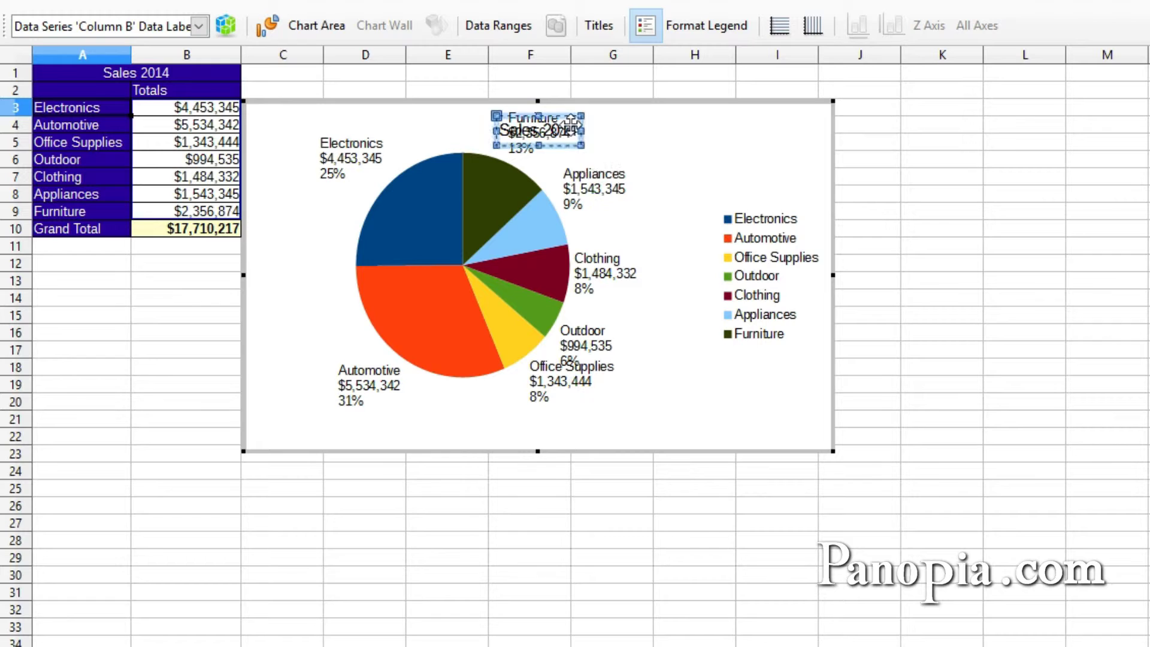
{"action": "left_click_drag", "start_coordinate": [589, 128], "coordinate": [798, 120]}
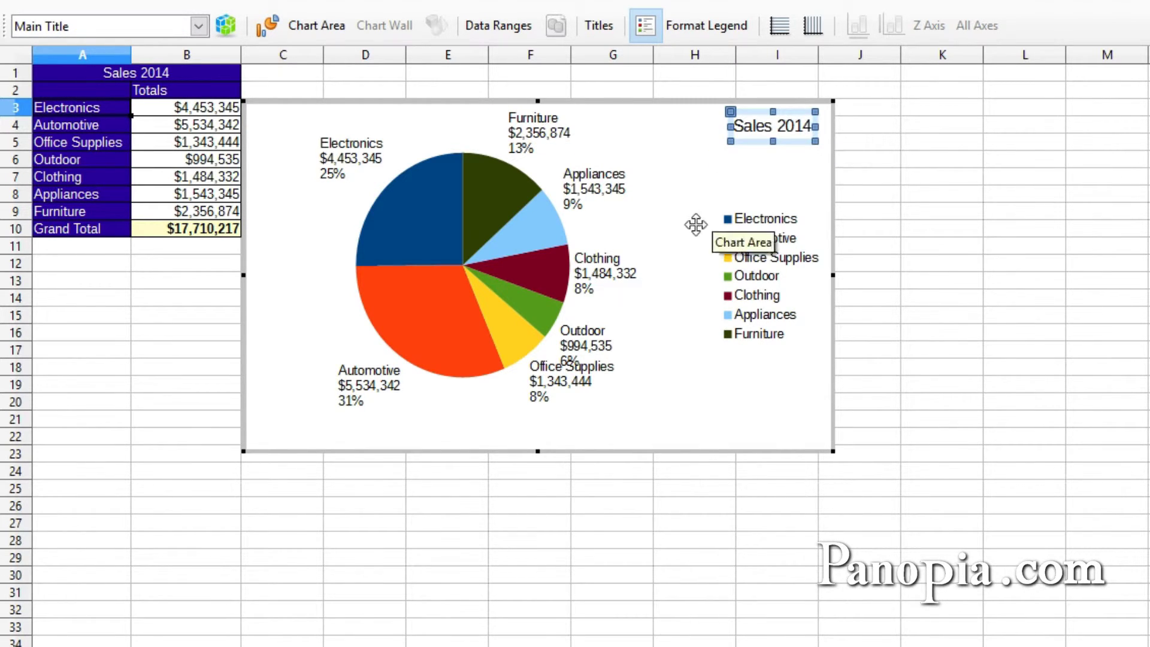
Make the chart area taller and turn the legend off
{"action": "left_click", "coordinate": [721, 409]}
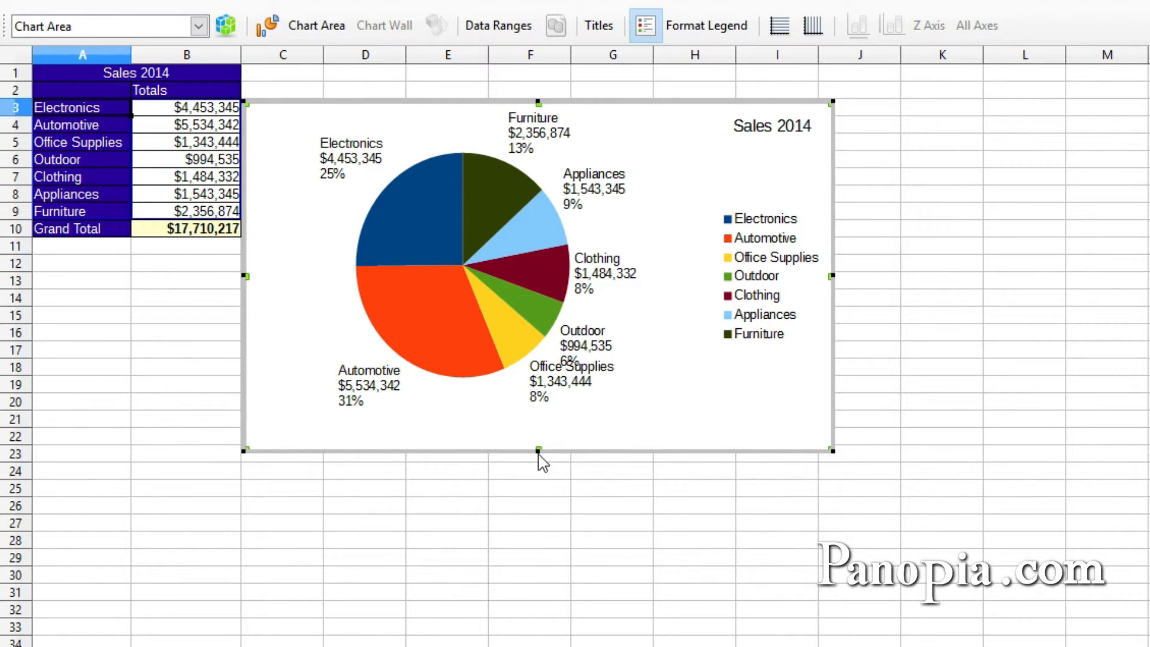
{"action": "left_click_drag", "start_coordinate": [536, 450], "coordinate": [529, 488]}
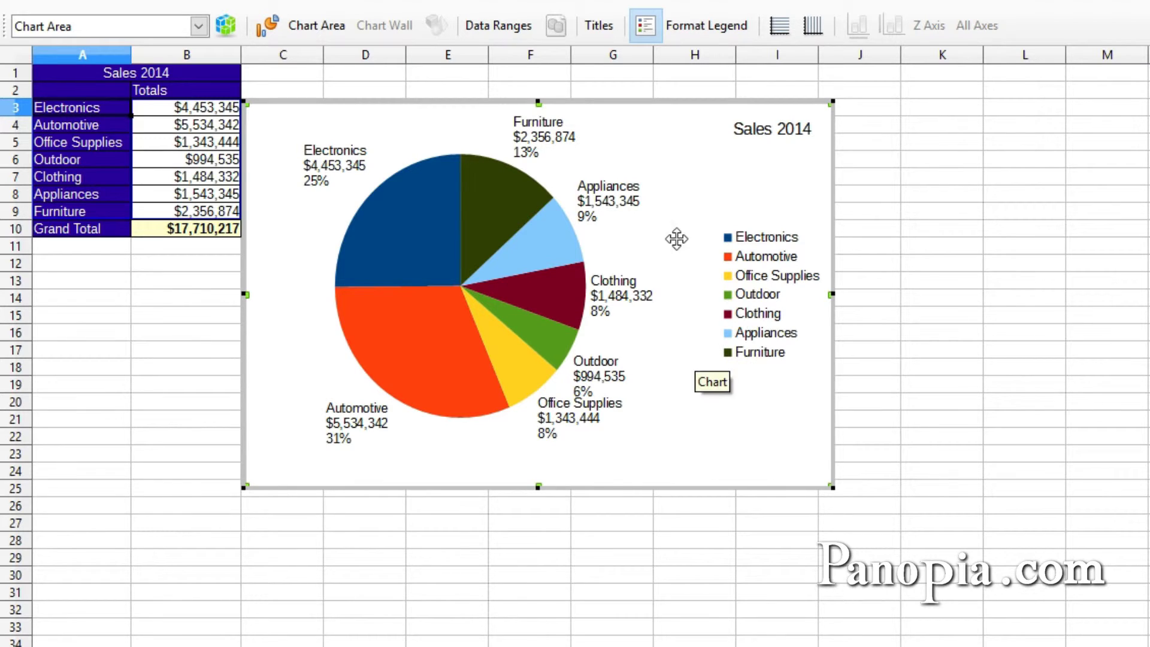
{"action": "left_click", "coordinate": [646, 26]}
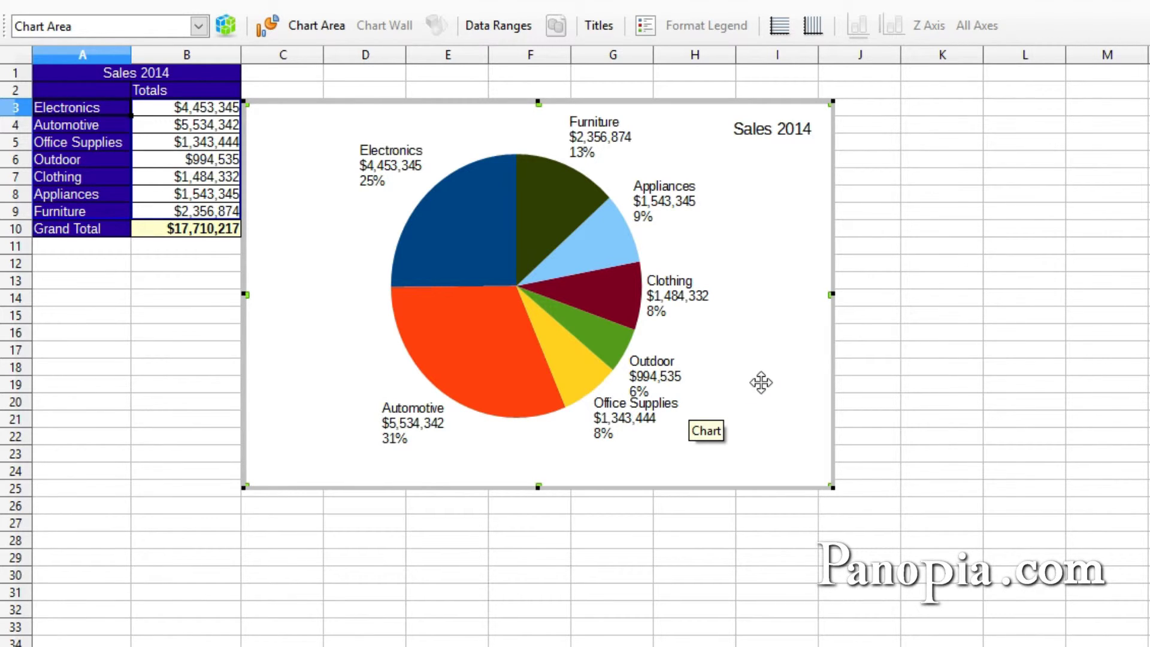
Drop the dollar values from the pie labels, keeping only category and percentage
{"action": "right_click", "coordinate": [588, 285]}
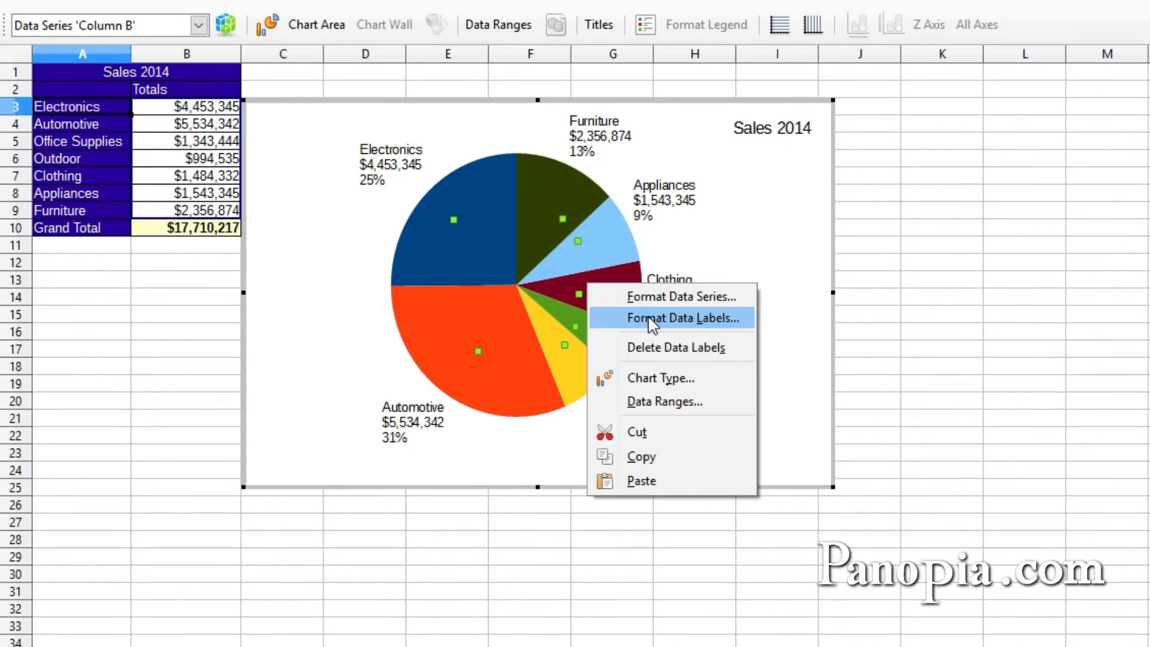
{"action": "left_click", "coordinate": [611, 318]}
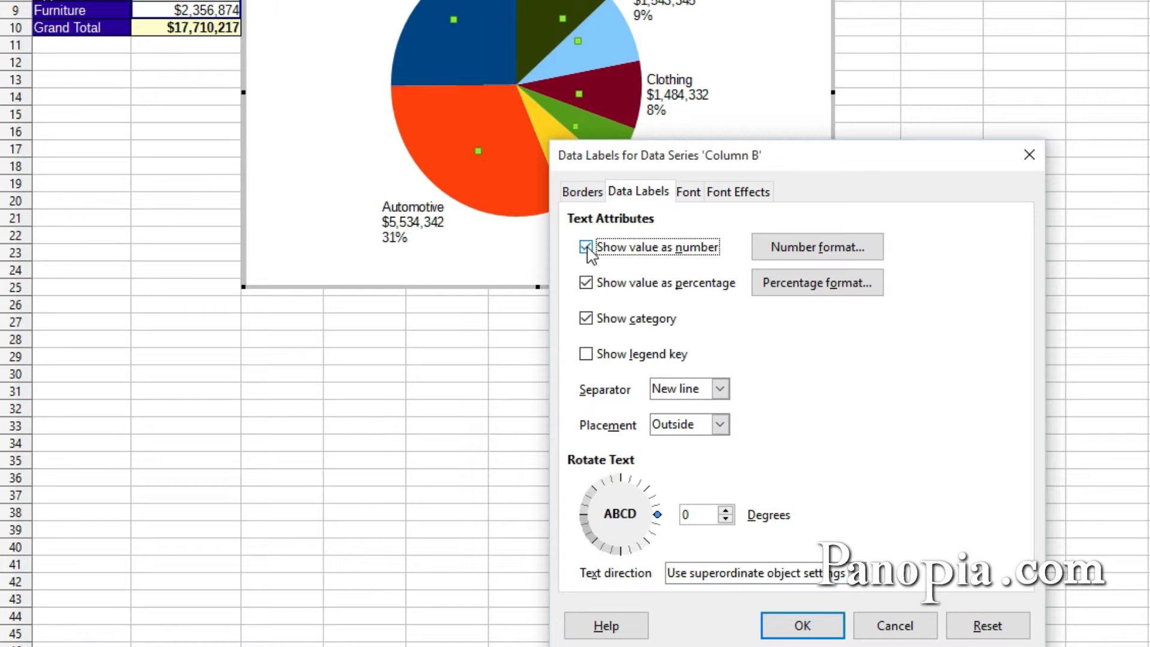
{"action": "left_click", "coordinate": [586, 247]}
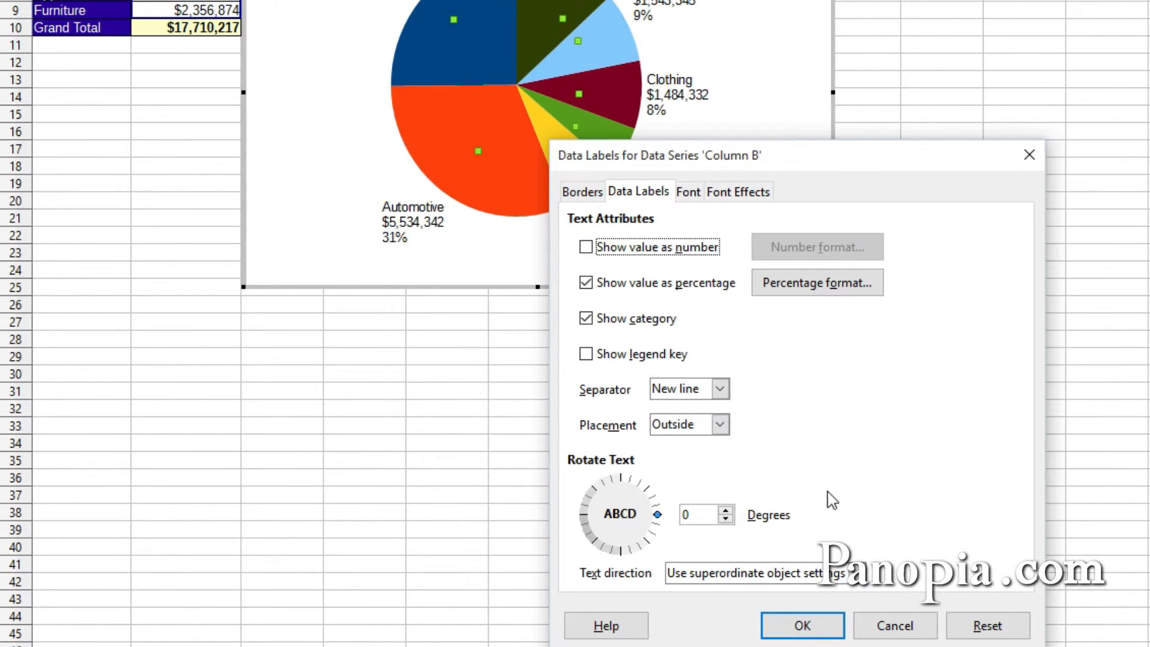
{"action": "left_click", "coordinate": [821, 627]}
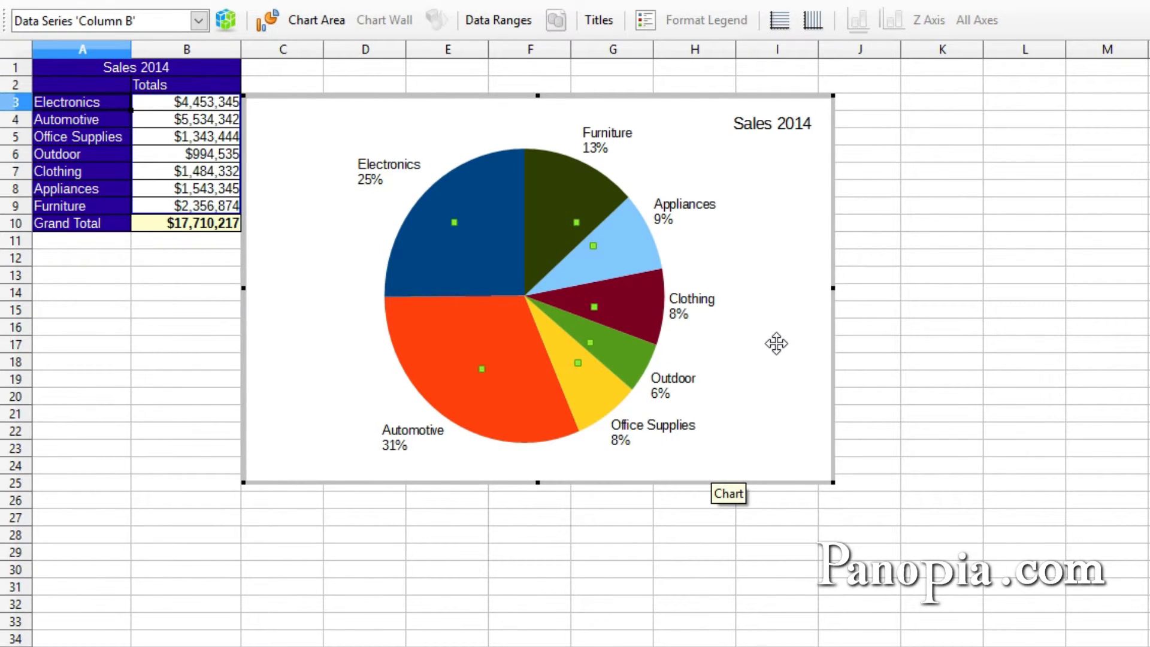
Select the pie series, then try selecting the Office Supplies, Automotive, Electronics, Furniture and Appliances slices
{"action": "left_click", "coordinate": [745, 359]}
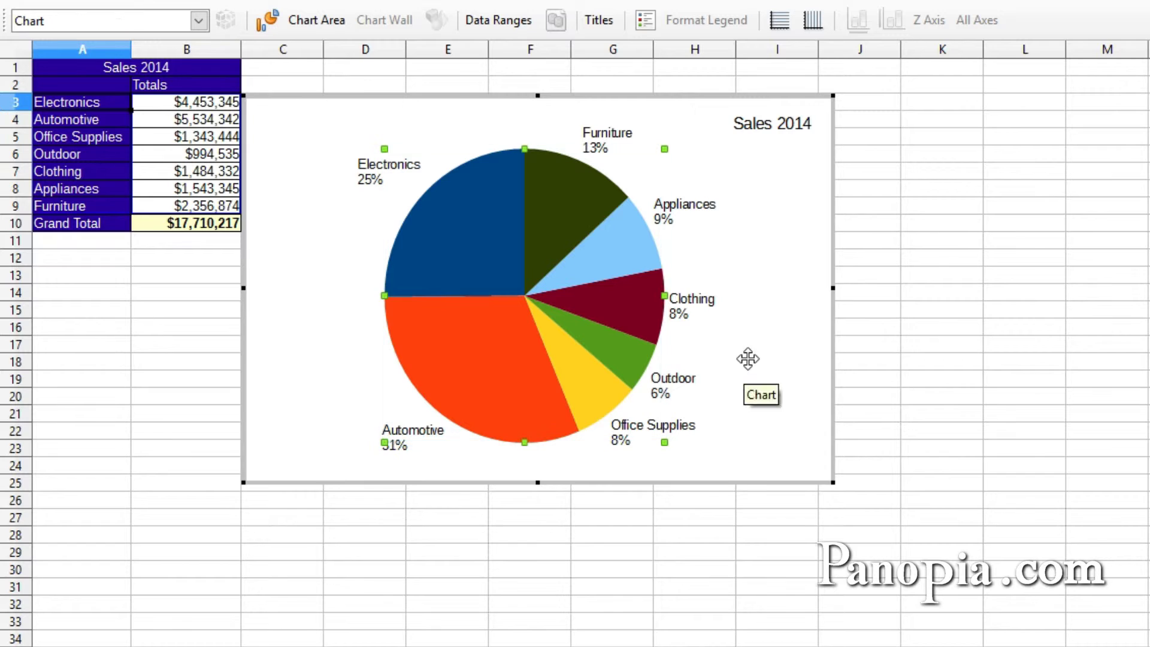
{"action": "left_click", "coordinate": [551, 328]}
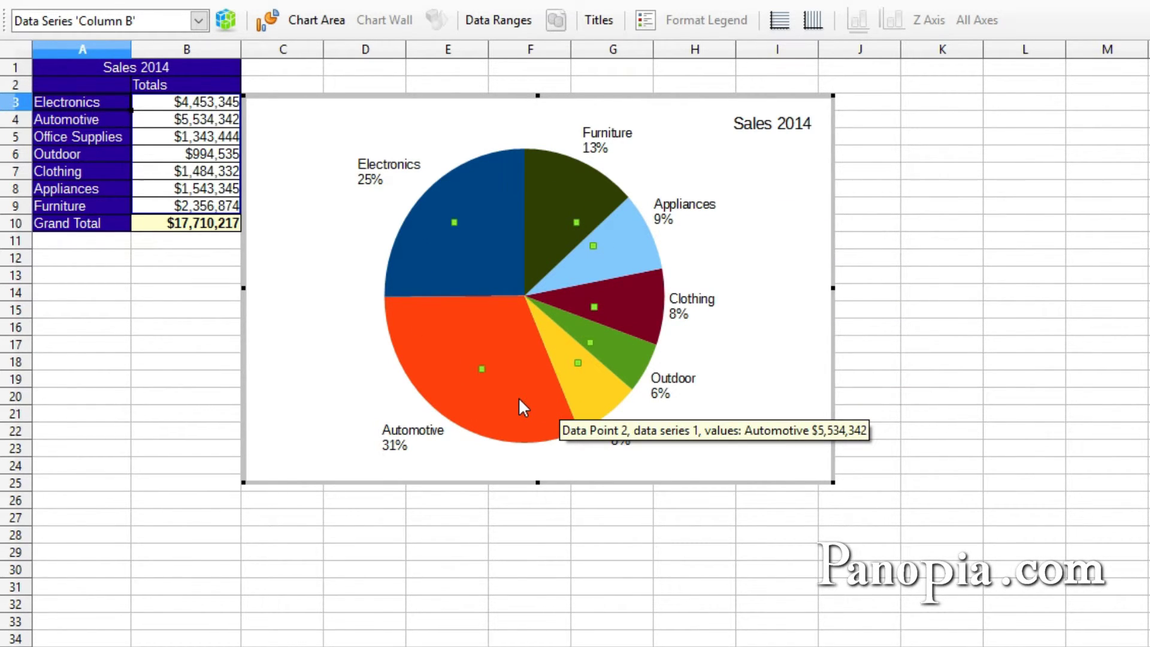
{"action": "left_click", "coordinate": [588, 382]}
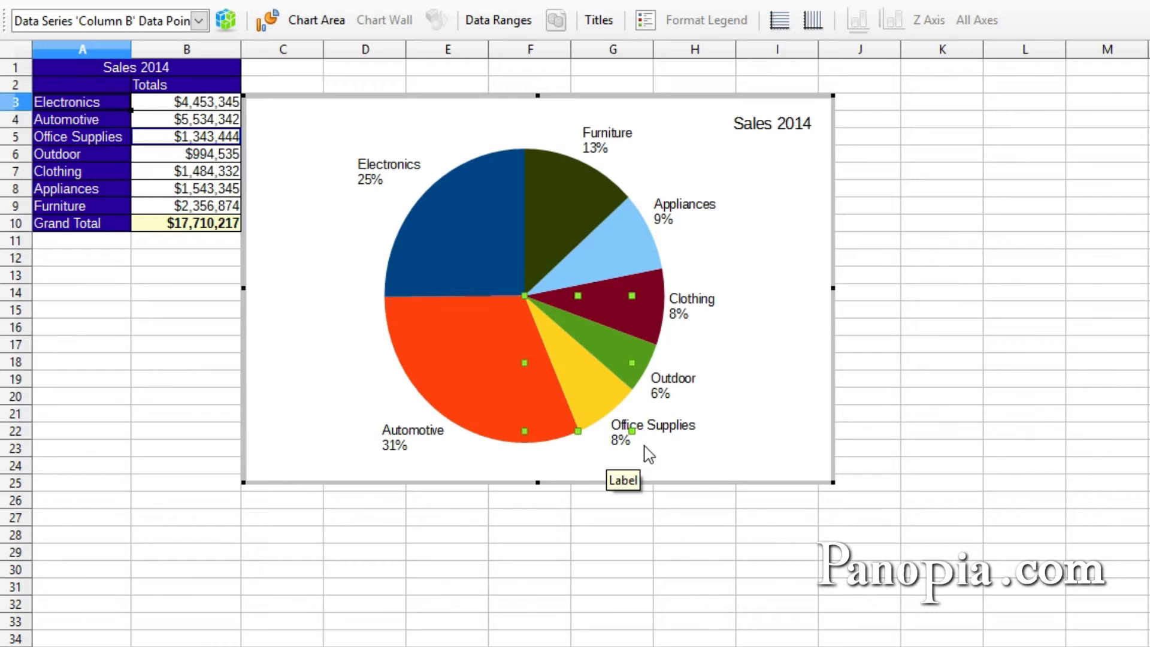
{"action": "left_click", "coordinate": [464, 351]}
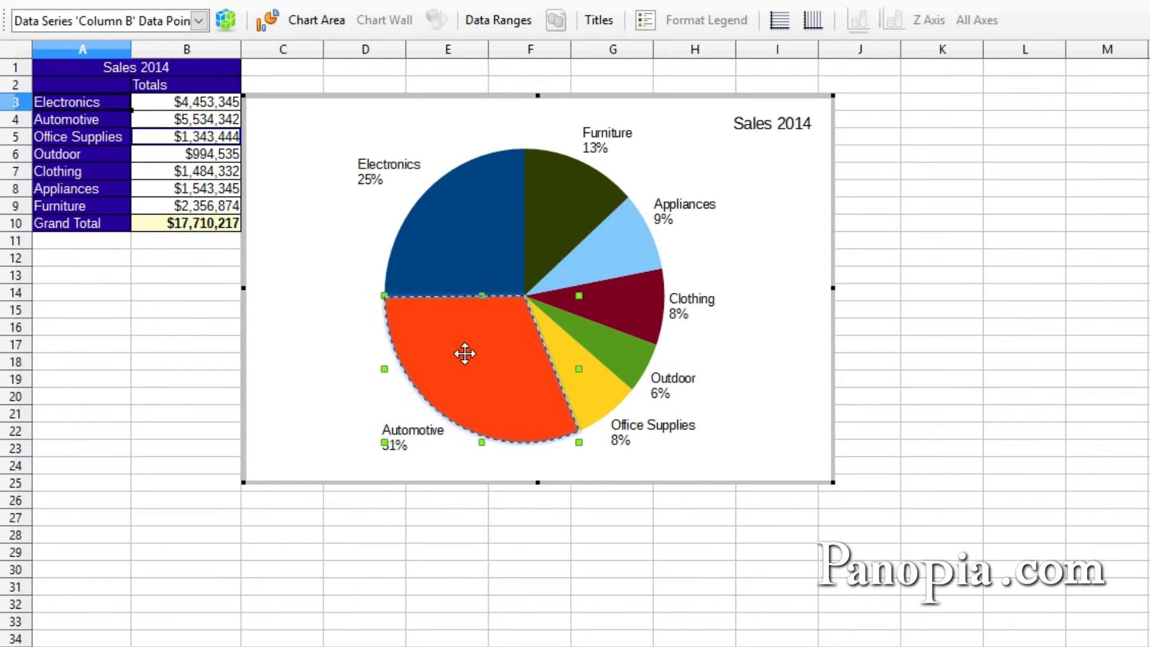
{"action": "left_click", "coordinate": [465, 231]}
{"action": "left_click", "coordinate": [563, 211]}
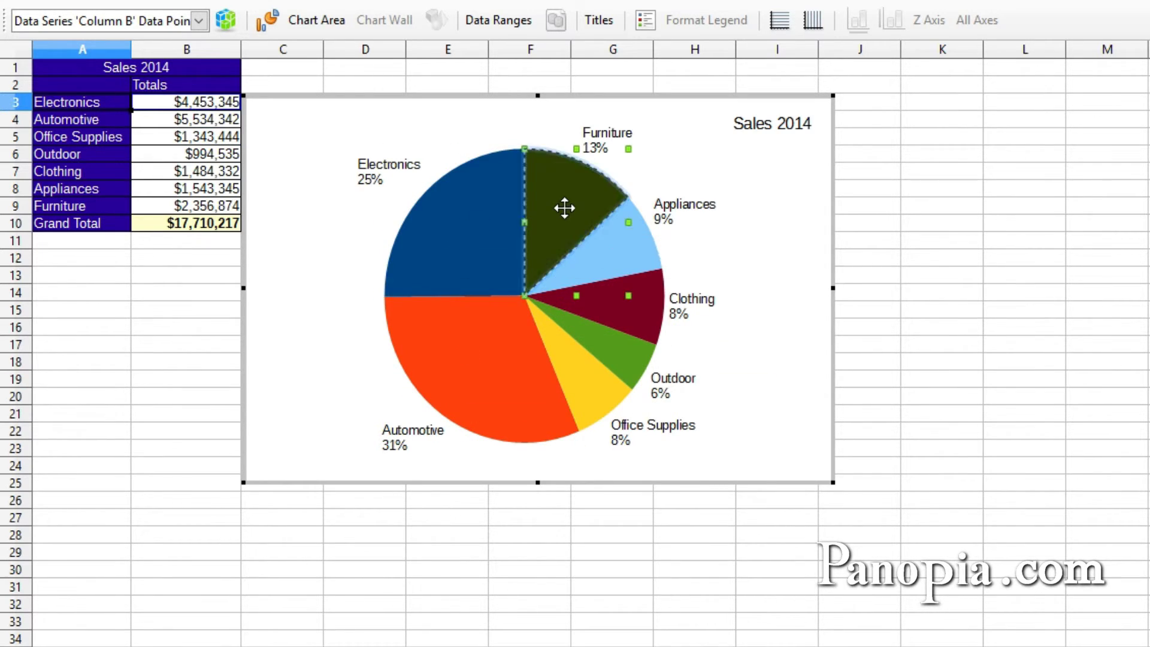
{"action": "left_click", "coordinate": [625, 243]}
{"action": "left_click", "coordinate": [587, 387]}
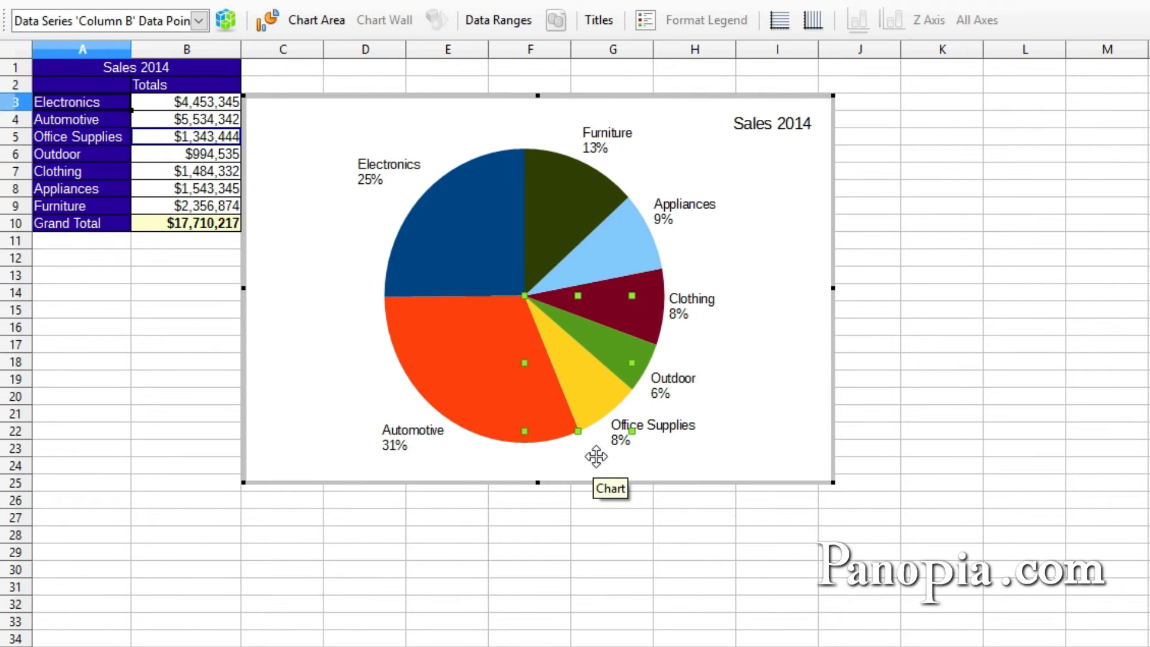
Reselect the chart and series, then isolate the Office Supplies slice on its own
{"action": "left_click", "coordinate": [755, 415]}
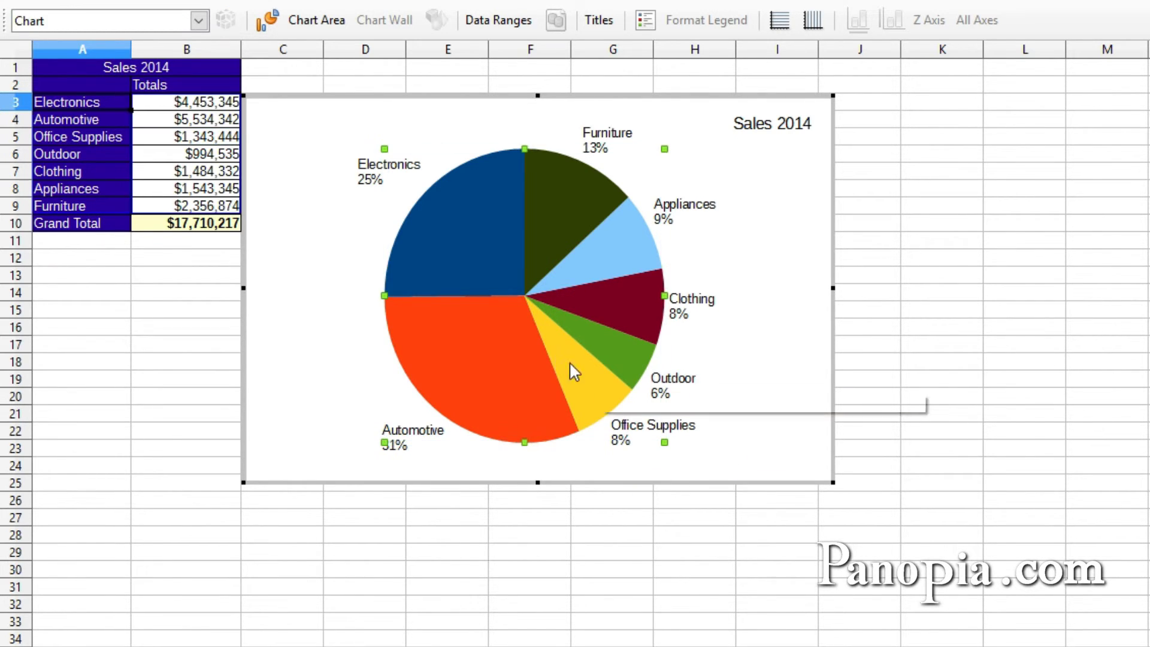
{"action": "left_click", "coordinate": [559, 279]}
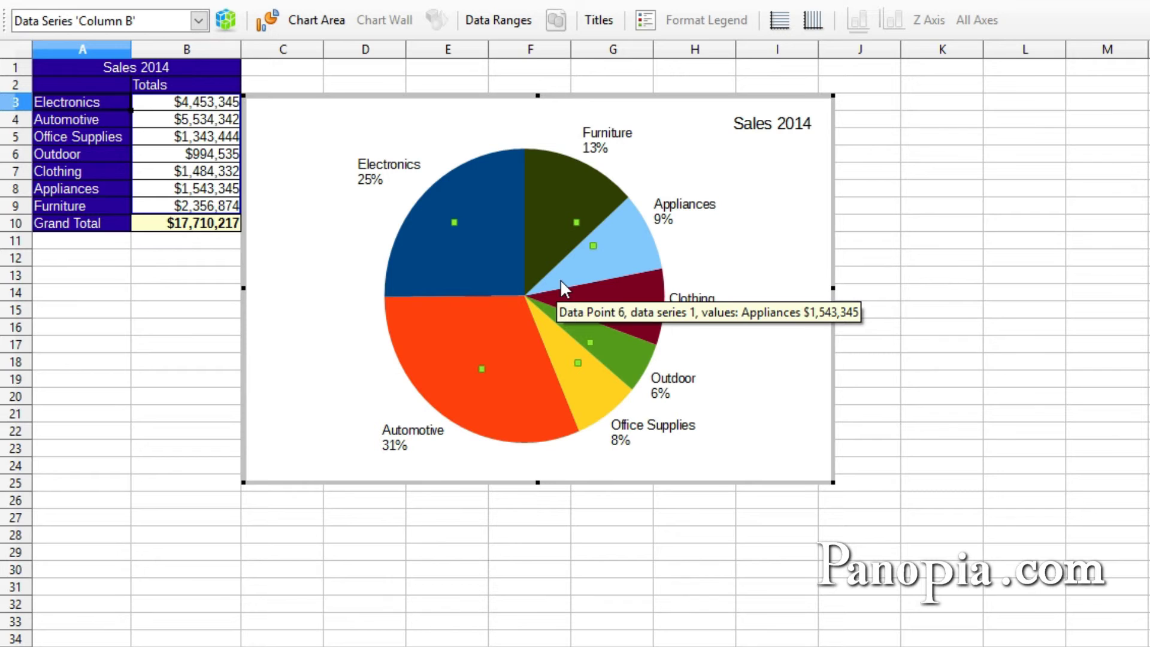
{"action": "left_click", "coordinate": [541, 251]}
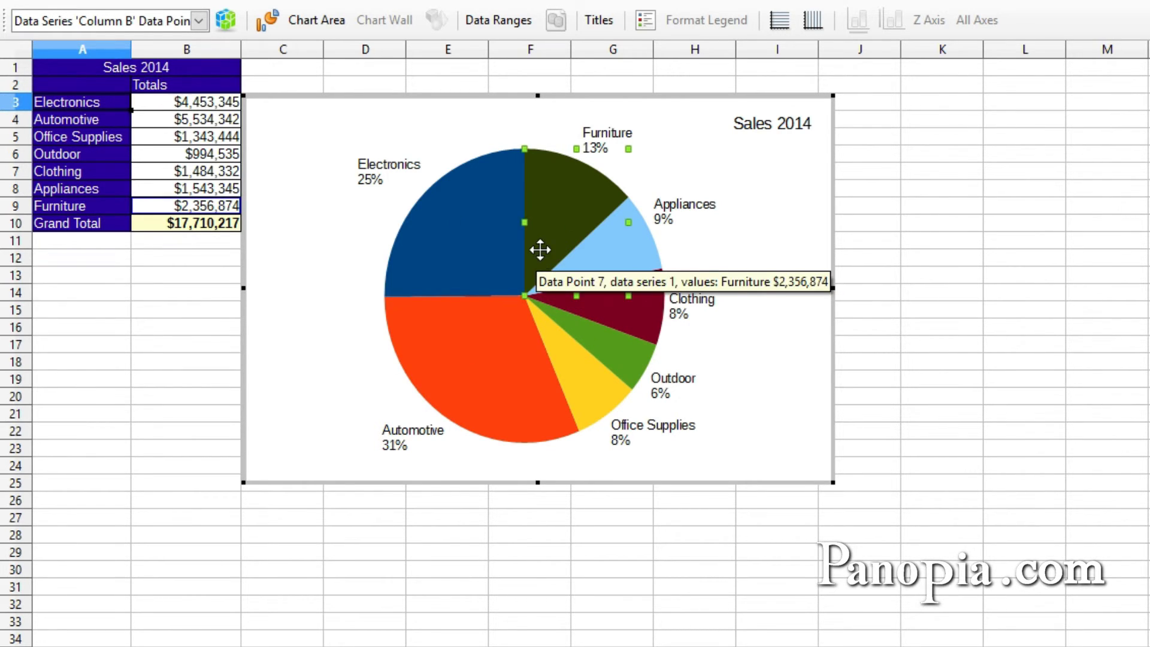
{"action": "left_click", "coordinate": [466, 255]}
{"action": "left_click", "coordinate": [479, 369]}
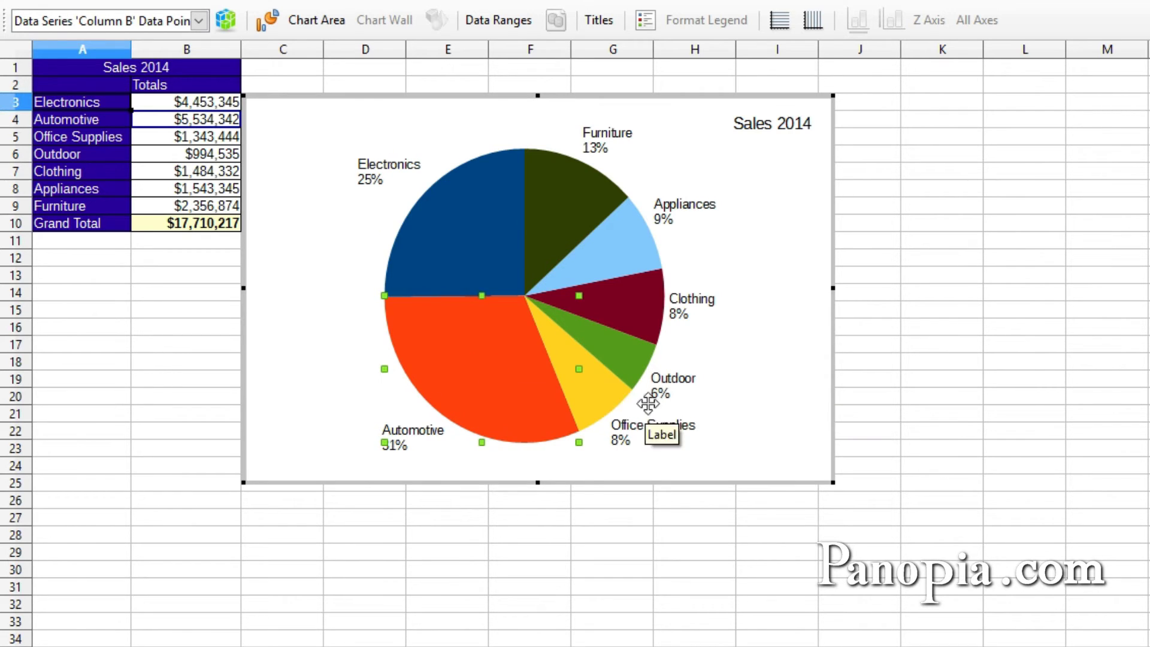
{"action": "left_click", "coordinate": [596, 393]}
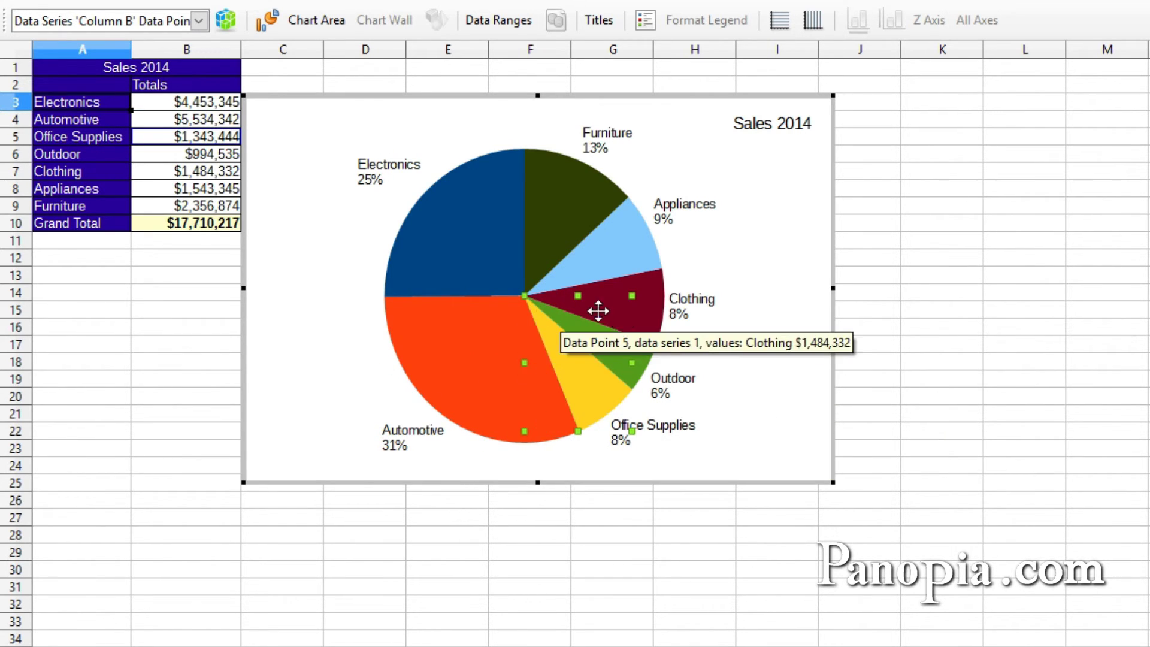
Recolour the Office Supplies slice with the purple Chart 9 colour fill
{"action": "right_click", "coordinate": [592, 379]}
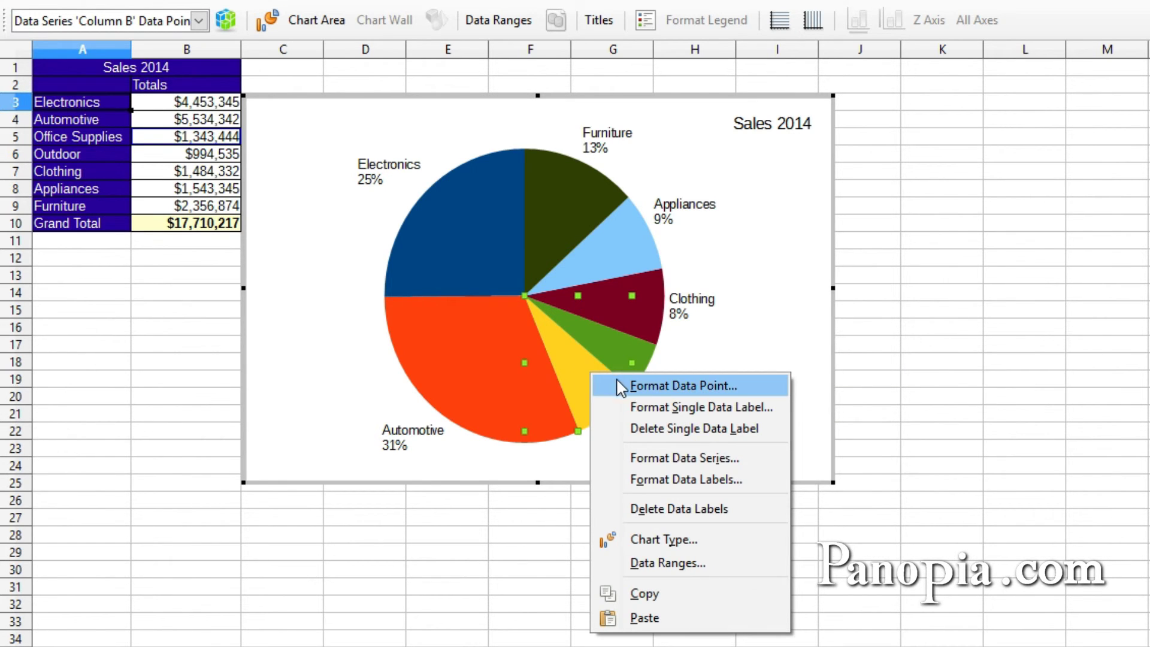
{"action": "left_click", "coordinate": [635, 385]}
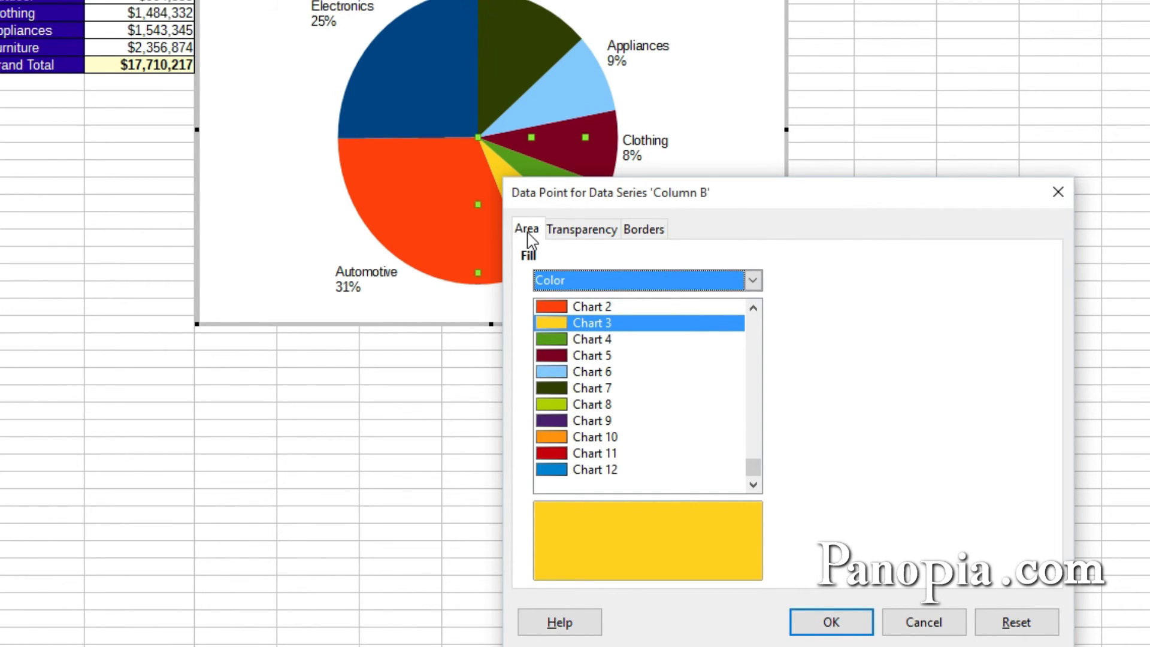
{"action": "left_click", "coordinate": [752, 281]}
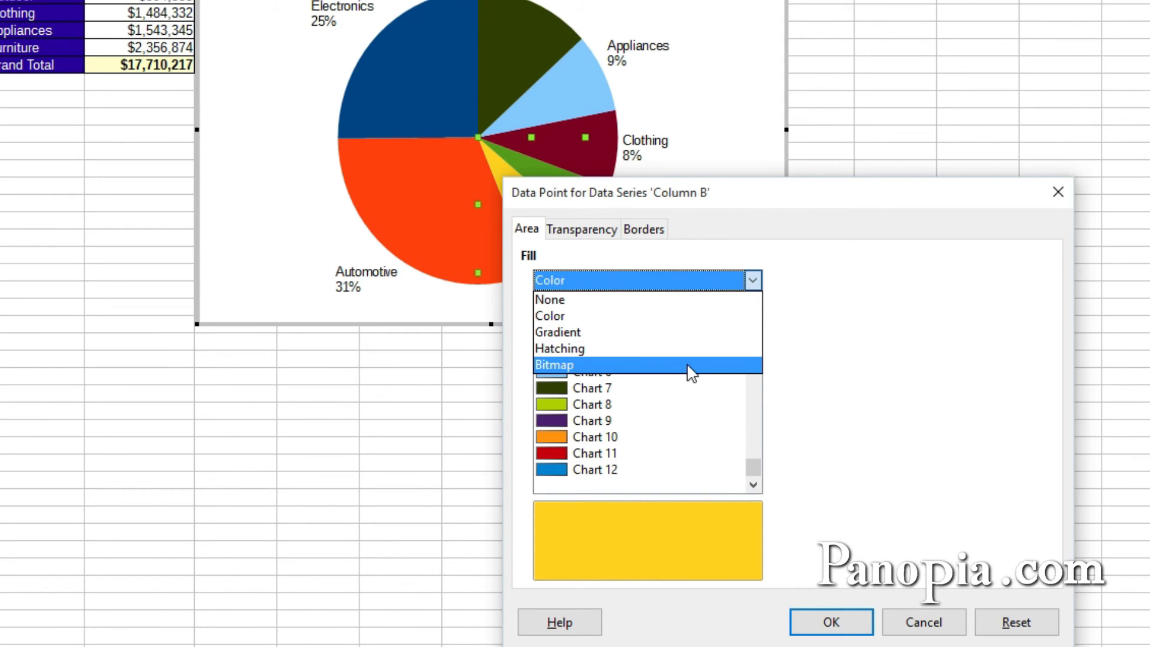
{"action": "left_click", "coordinate": [708, 318]}
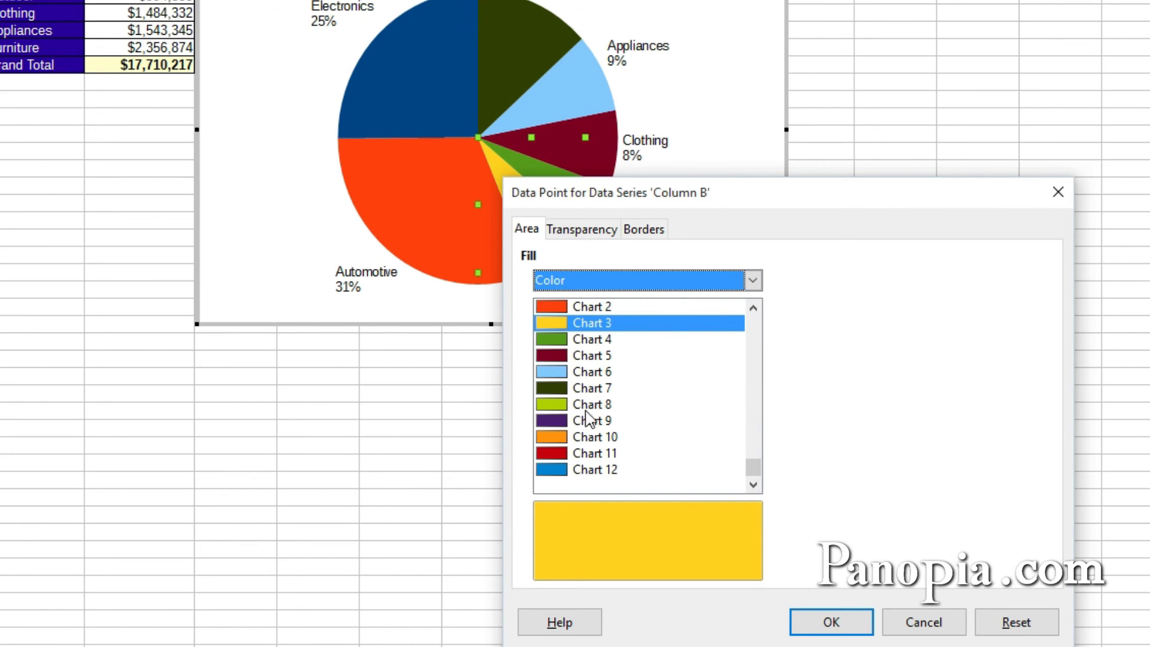
{"action": "left_click", "coordinate": [546, 420]}
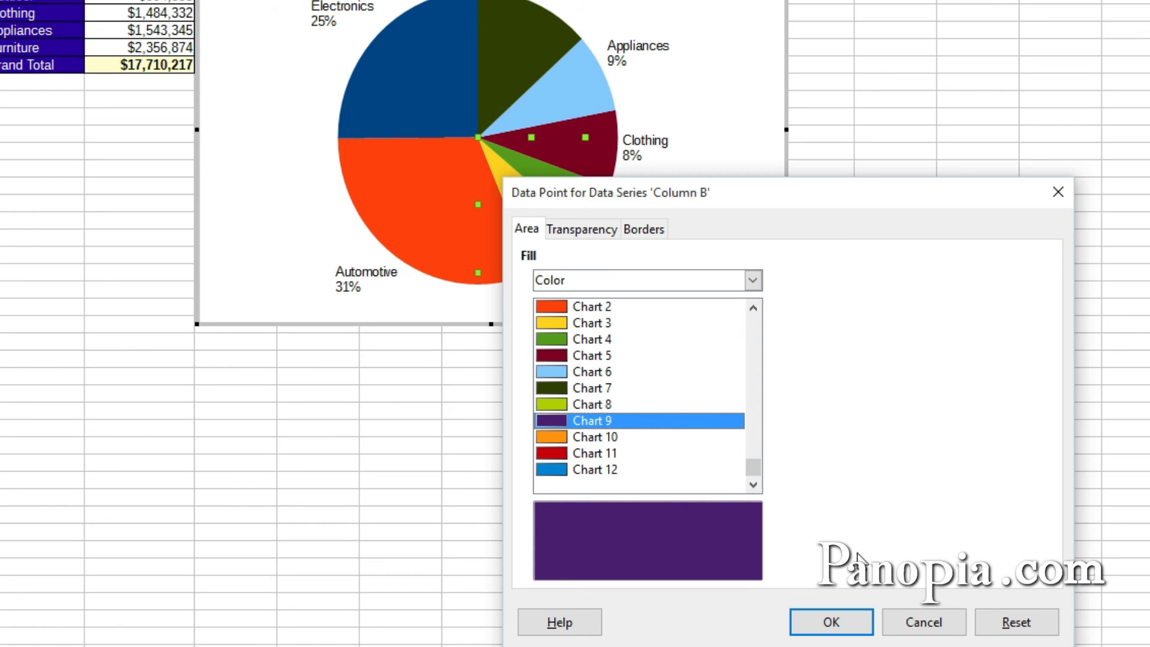
{"action": "left_click", "coordinate": [836, 624]}
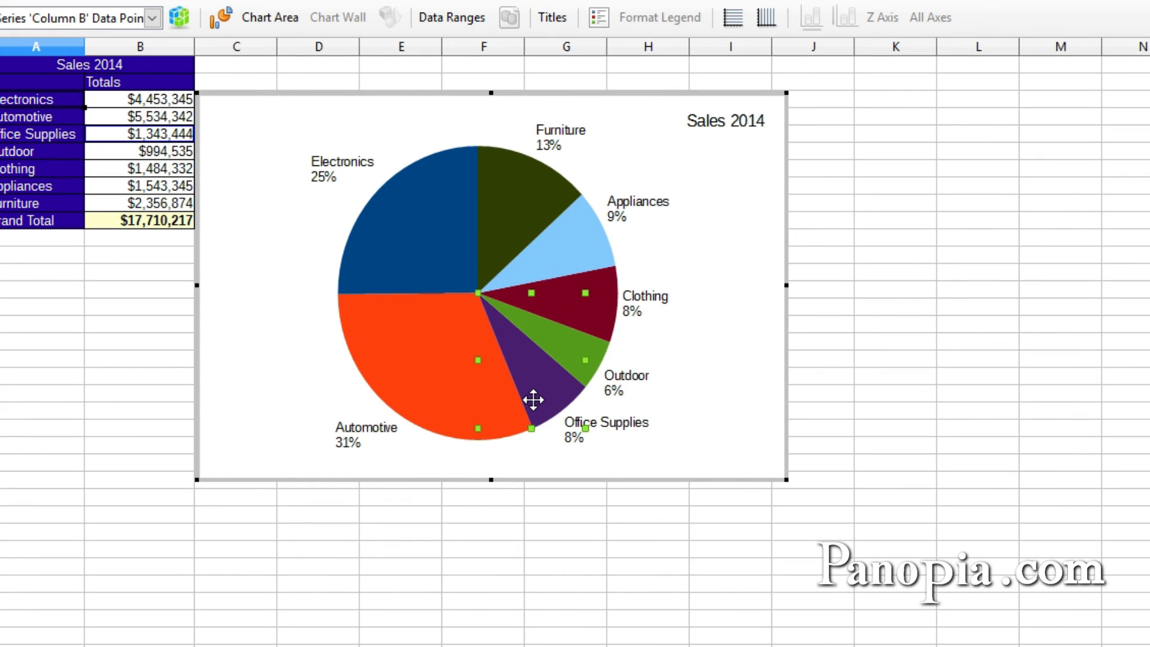